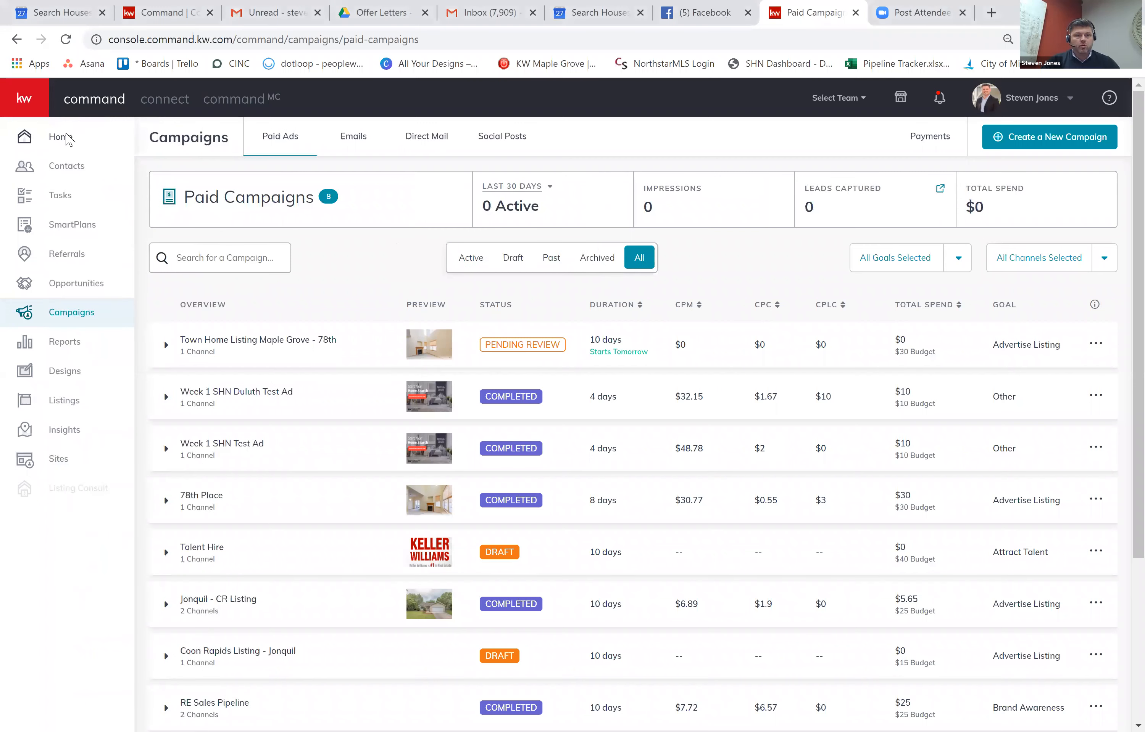
Go from the home dashboard to the campaigns page.
left_click(78, 139)
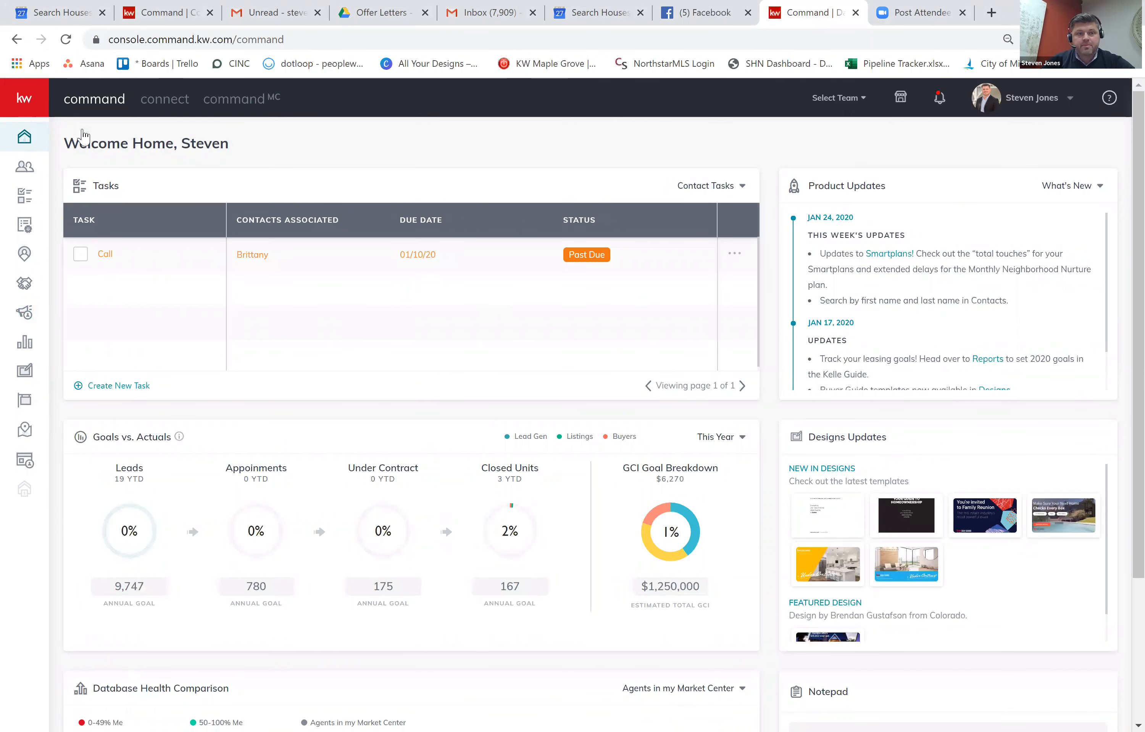
mouse_move(53, 204)
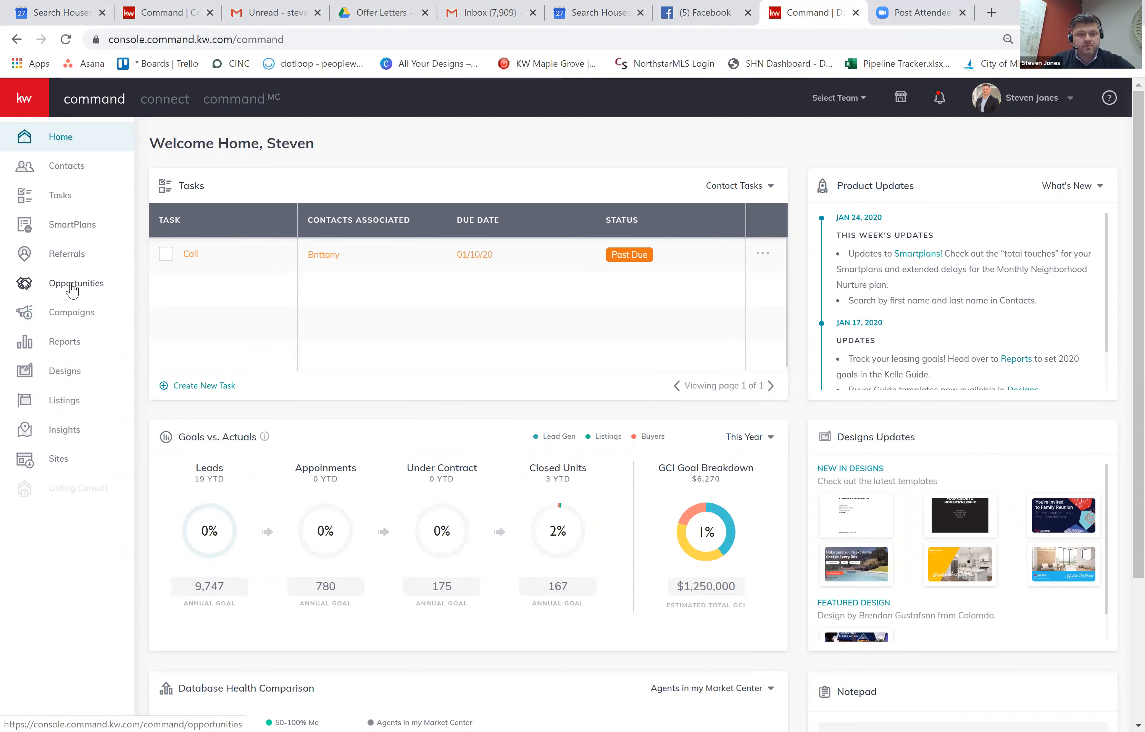
left_click(63, 315)
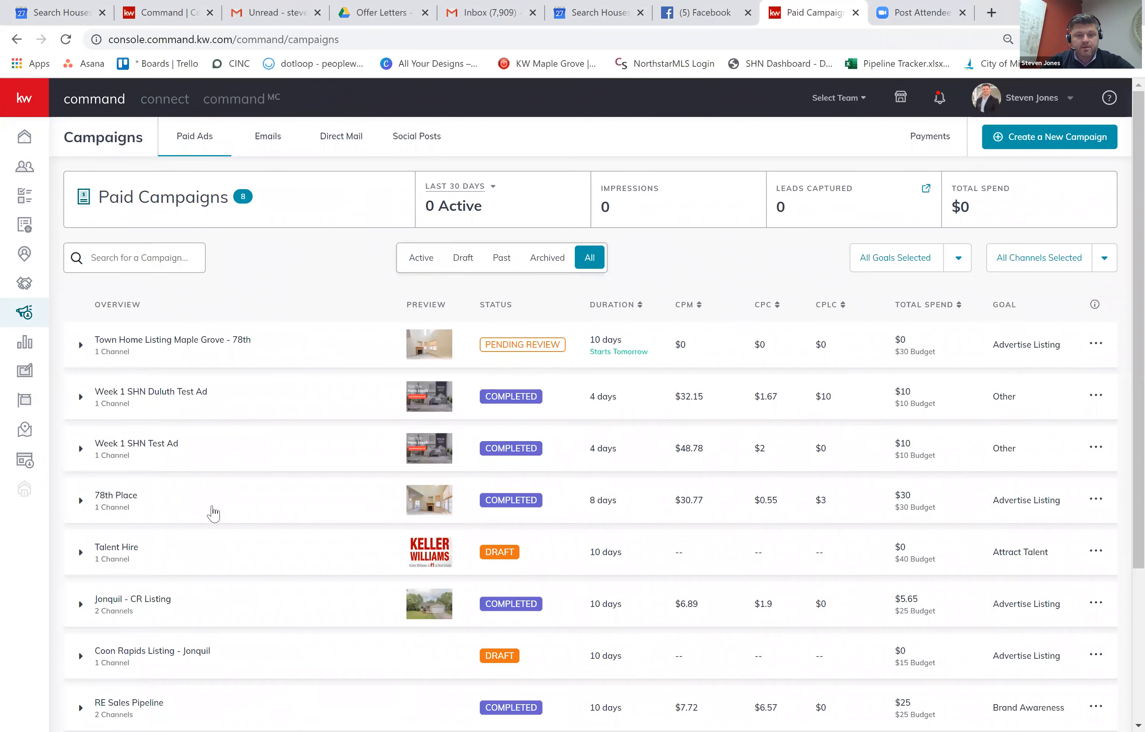
Expand the 78th Place campaign to show its Facebook results: 975 impressions, 55 clicks, 10 leads.
left_click(306, 505)
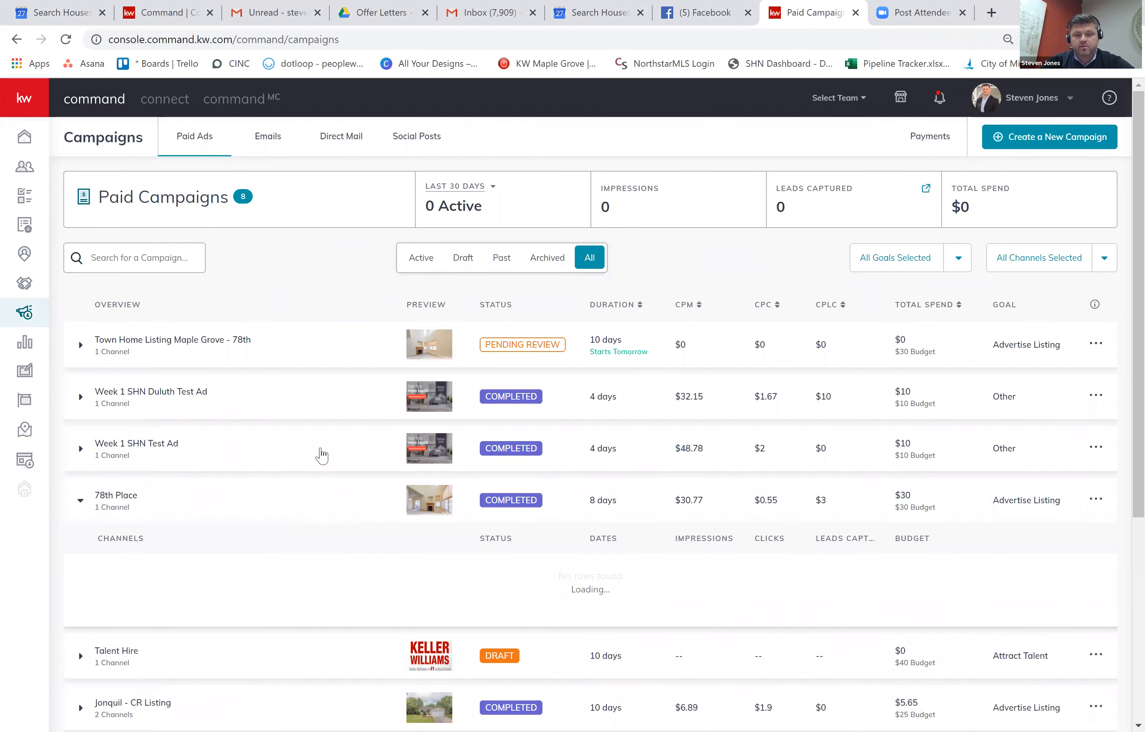
scroll(529, 352, "down", 1)
scroll(585, 355, "down", 3)
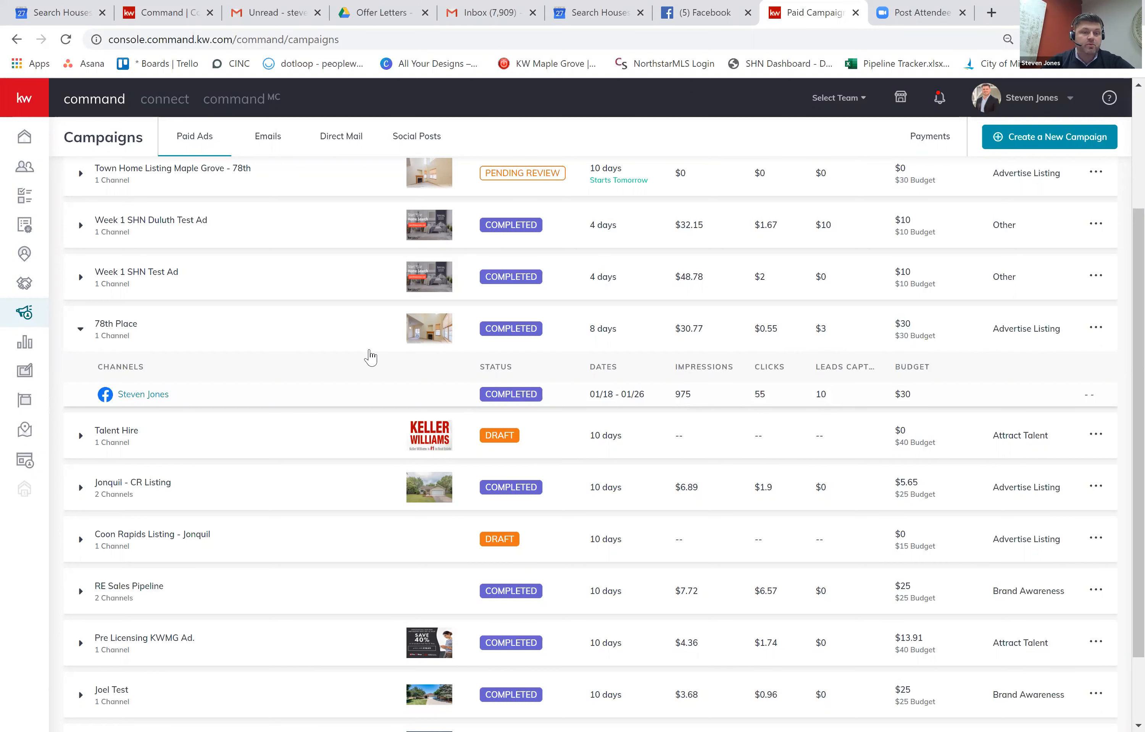
scroll(590, 376, "up", 1)
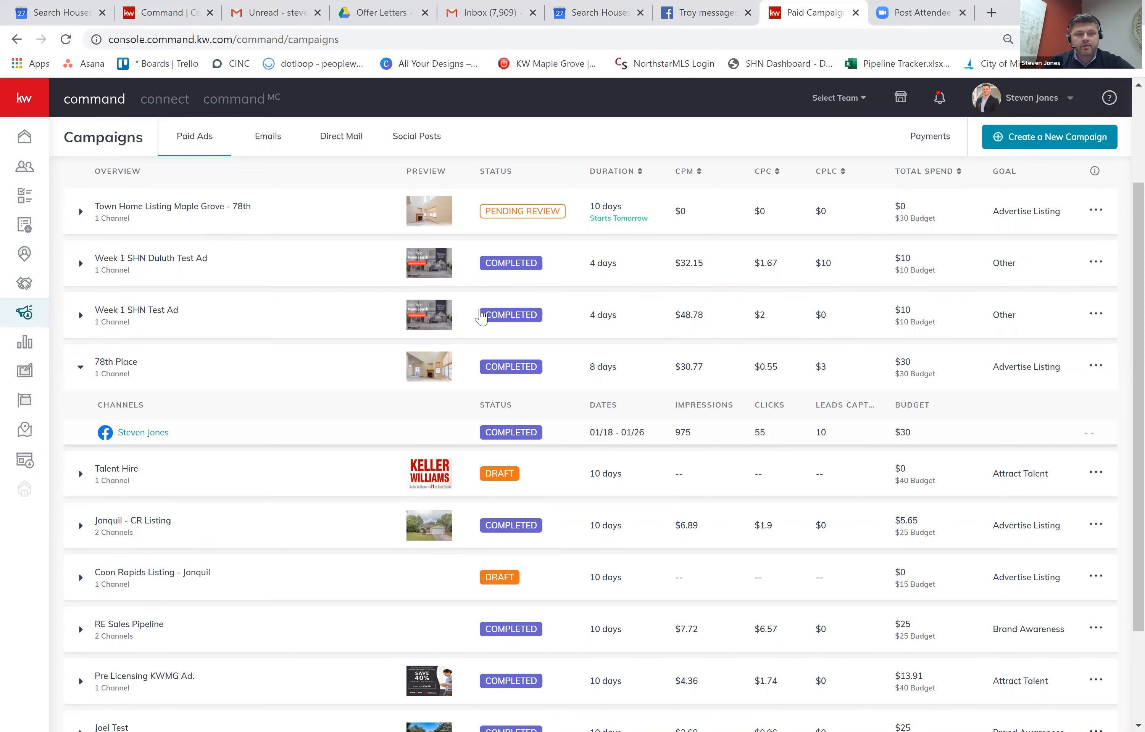
scroll(450, 317, "up", 1)
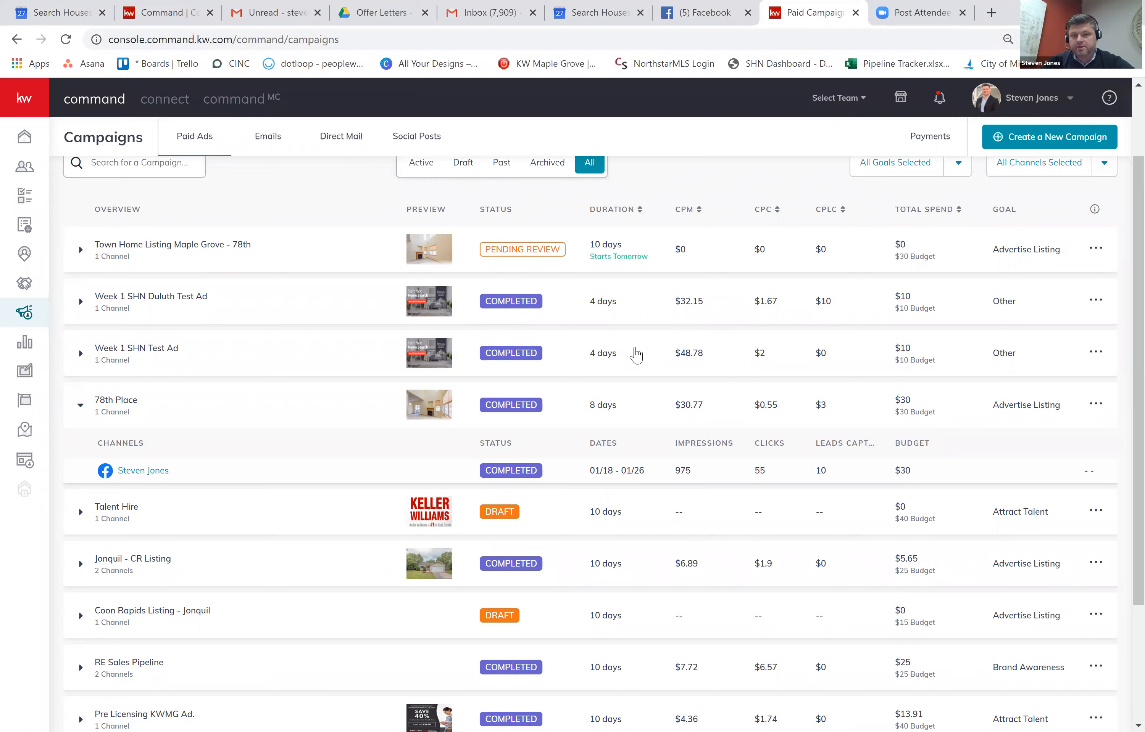
scroll(636, 355, "up", 3)
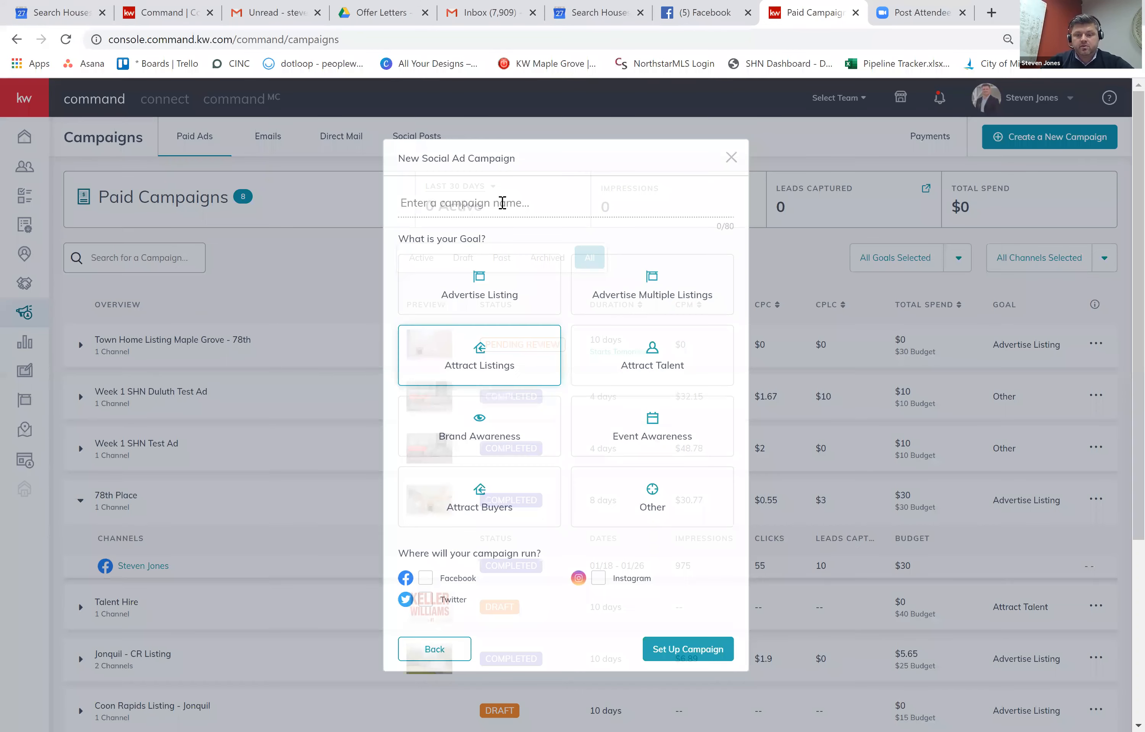
Create the social ad 'Test Ad 78th' with the Advertise Listing goal, running on Facebook.
type("Test Ad")
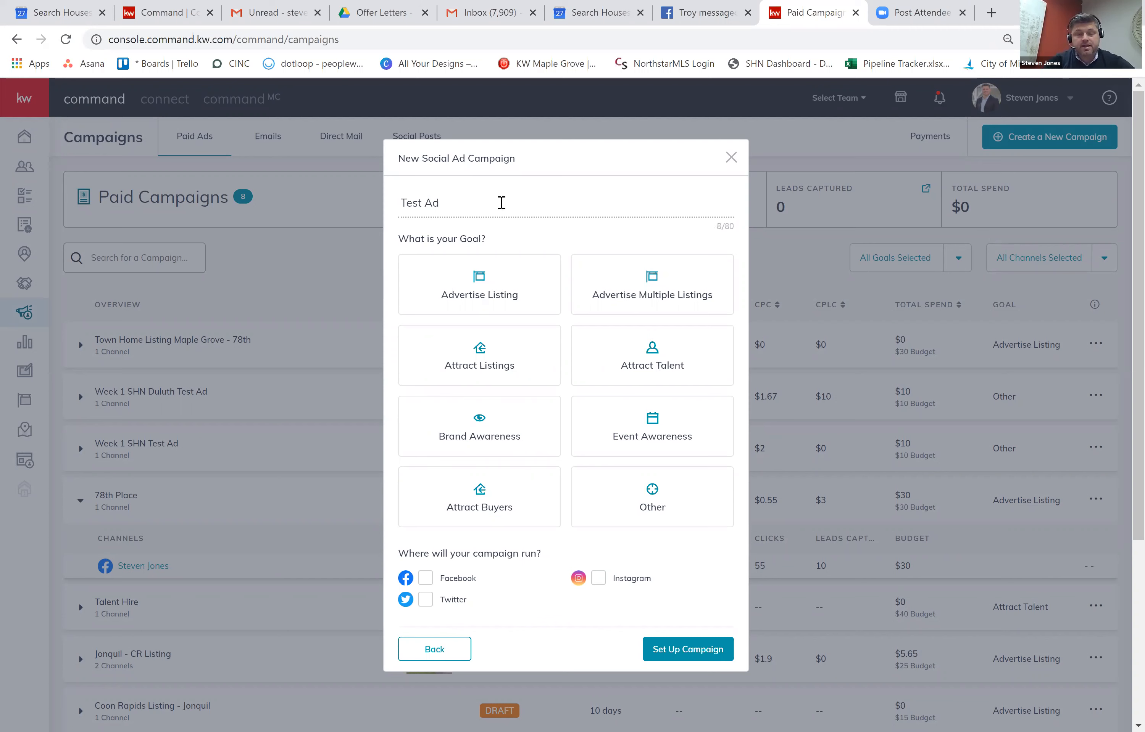
type(" 78th")
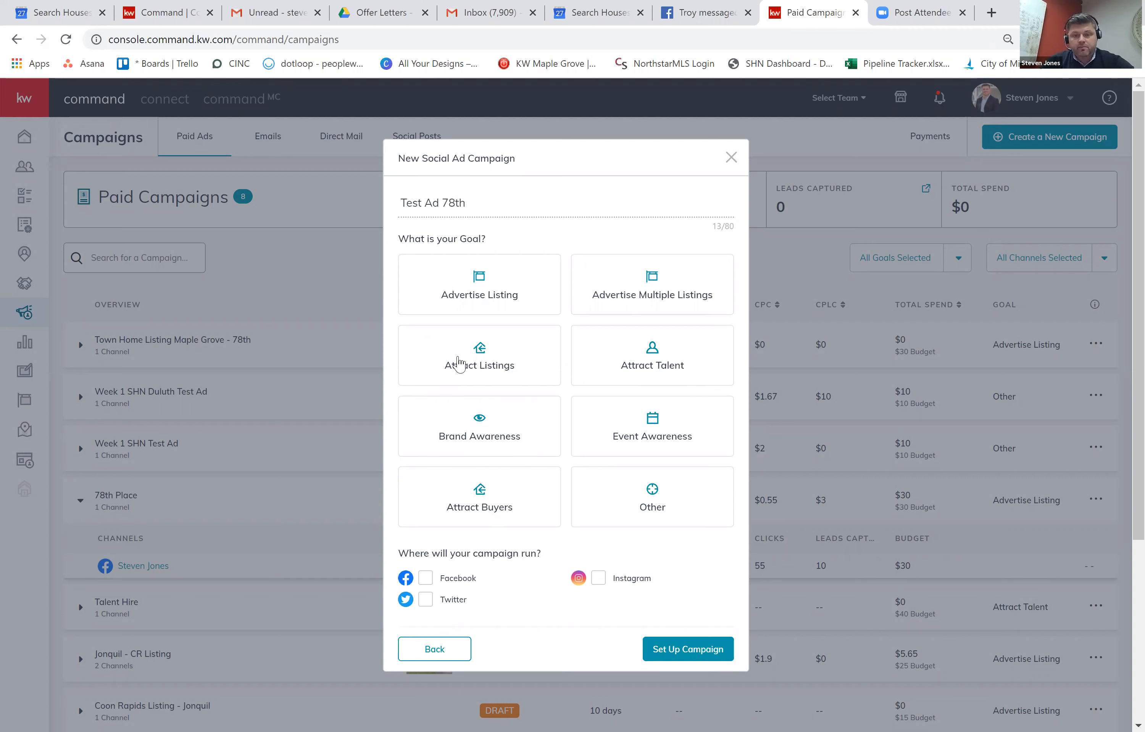
left_click(518, 306)
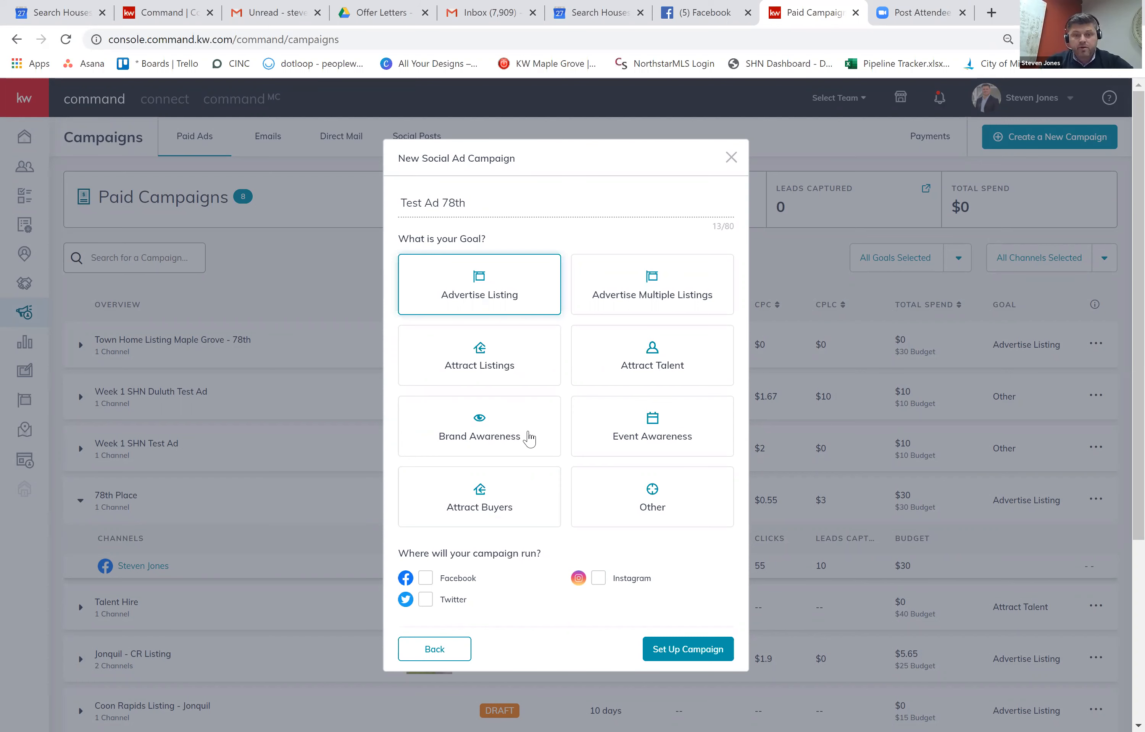
left_click(524, 442)
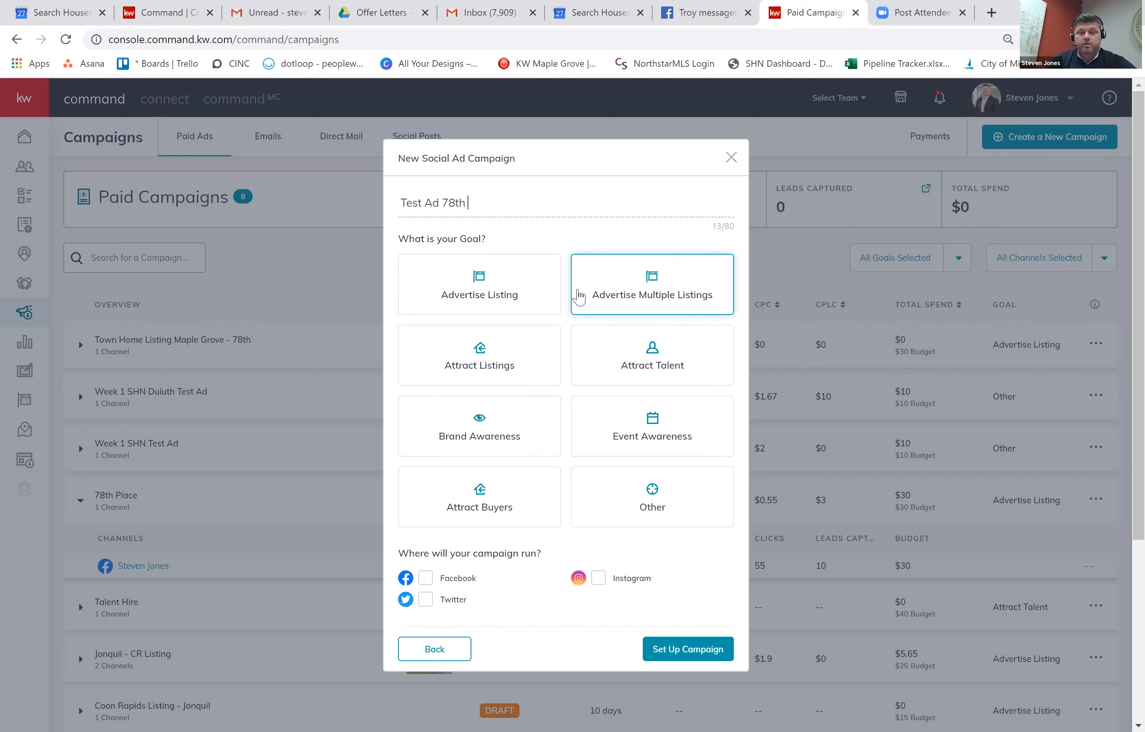
left_click(515, 294)
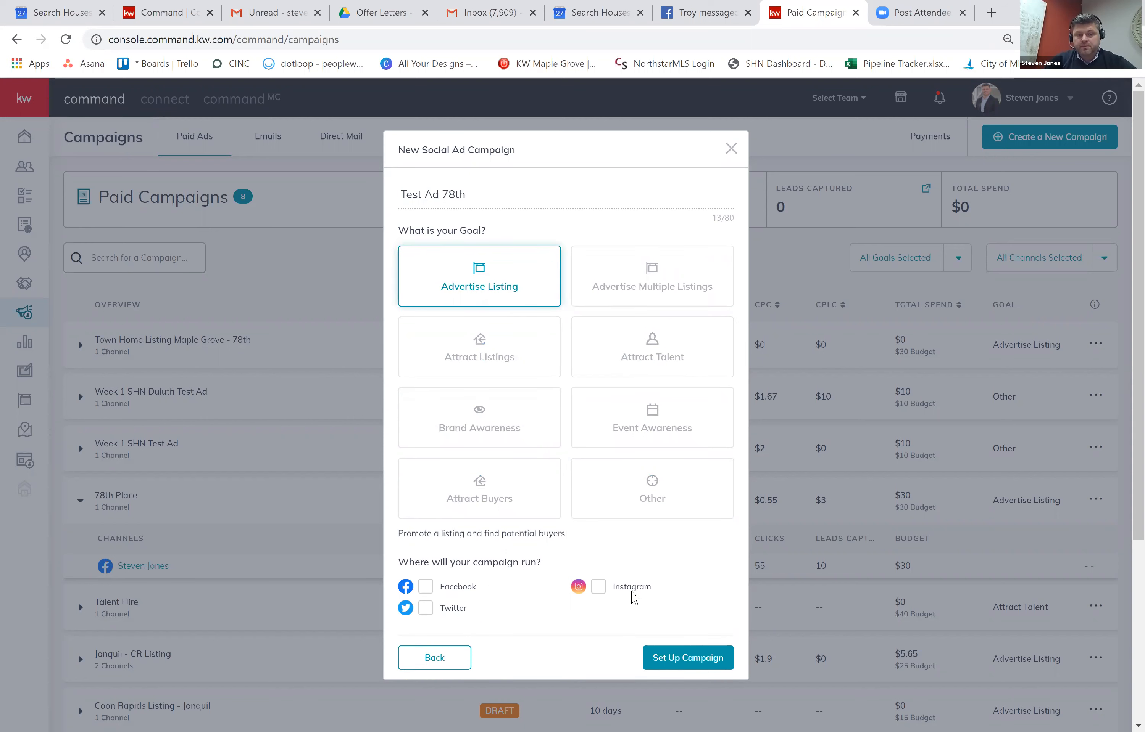
left_click(426, 588)
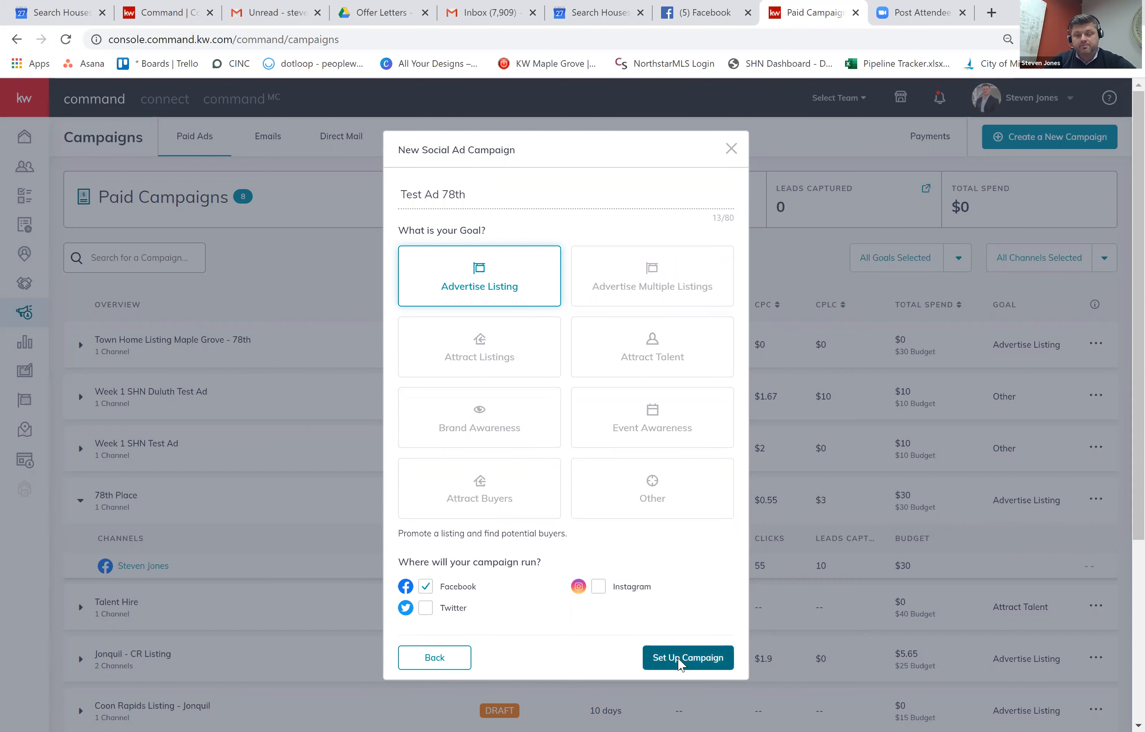
left_click(688, 657)
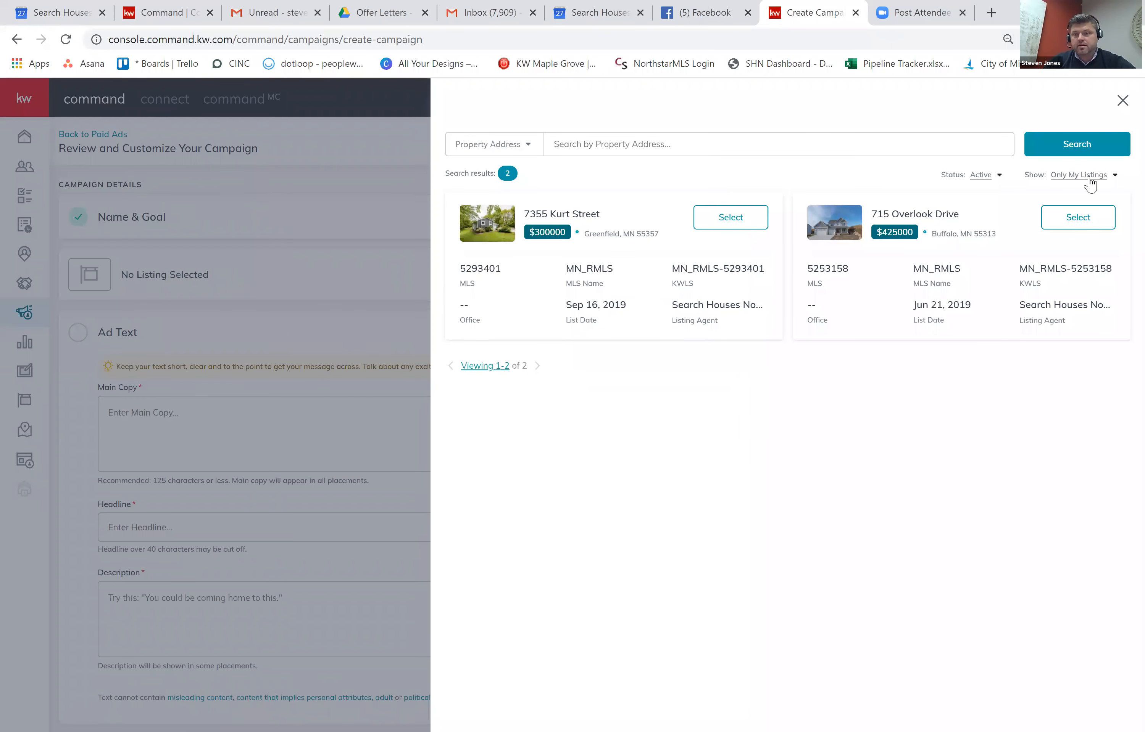
left_click(1079, 194)
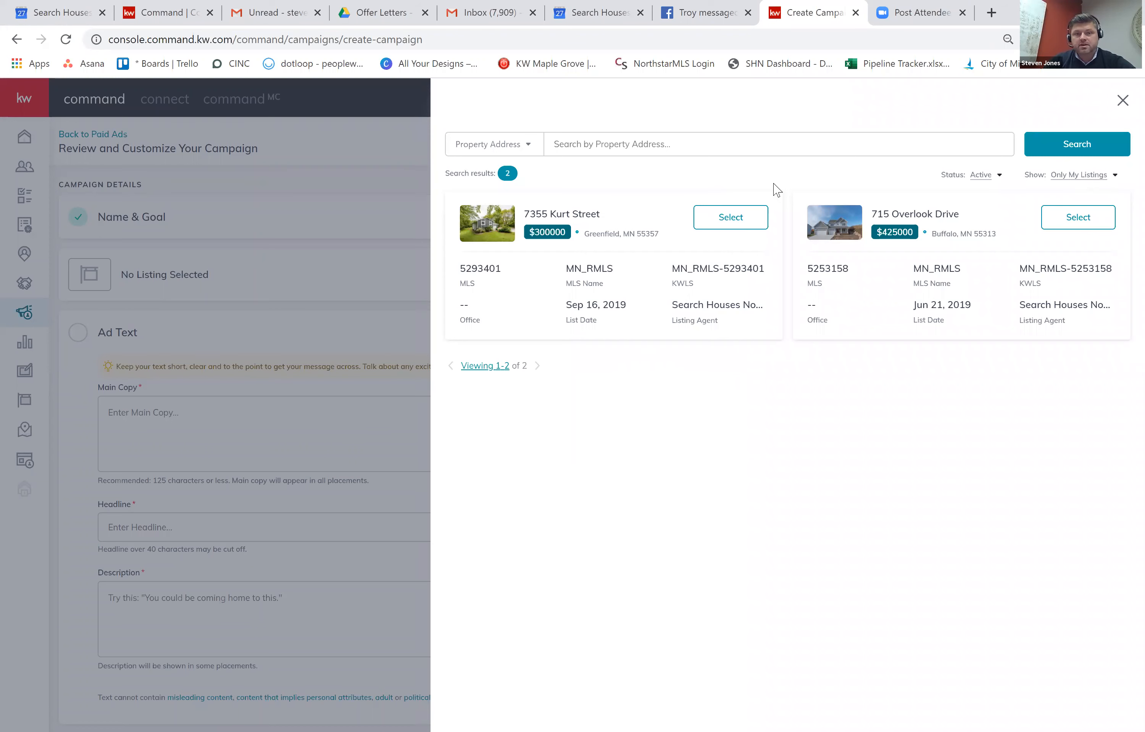
left_click(635, 133)
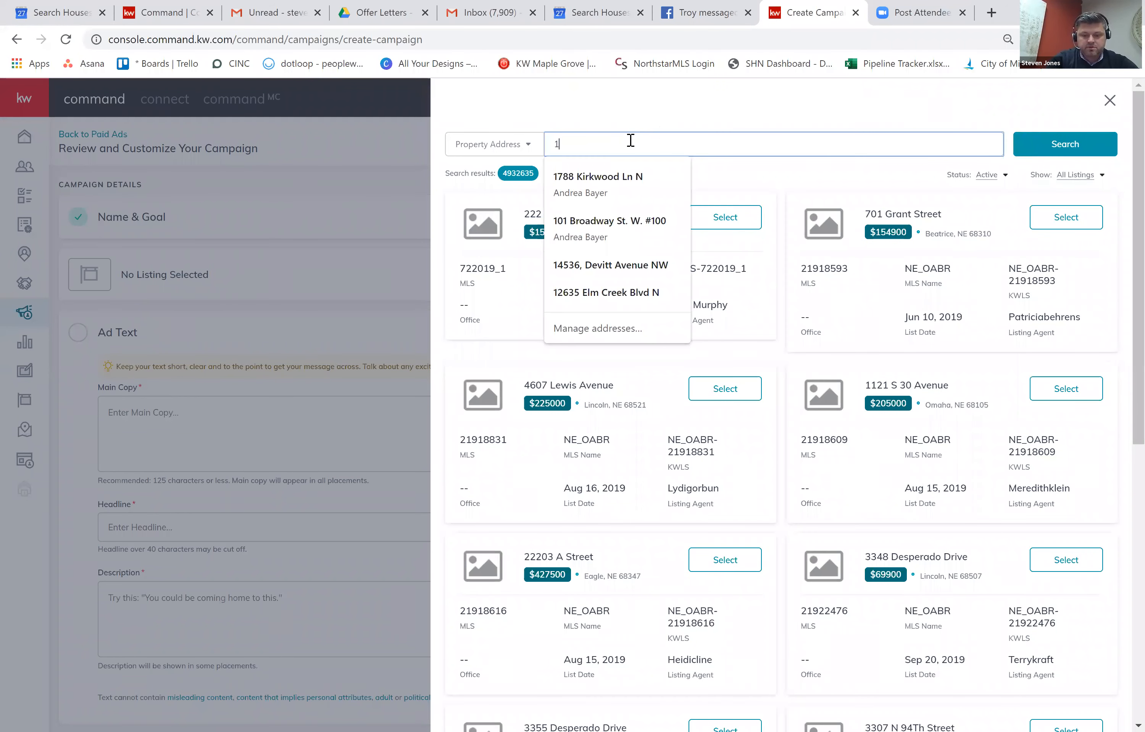
left_click(1059, 141)
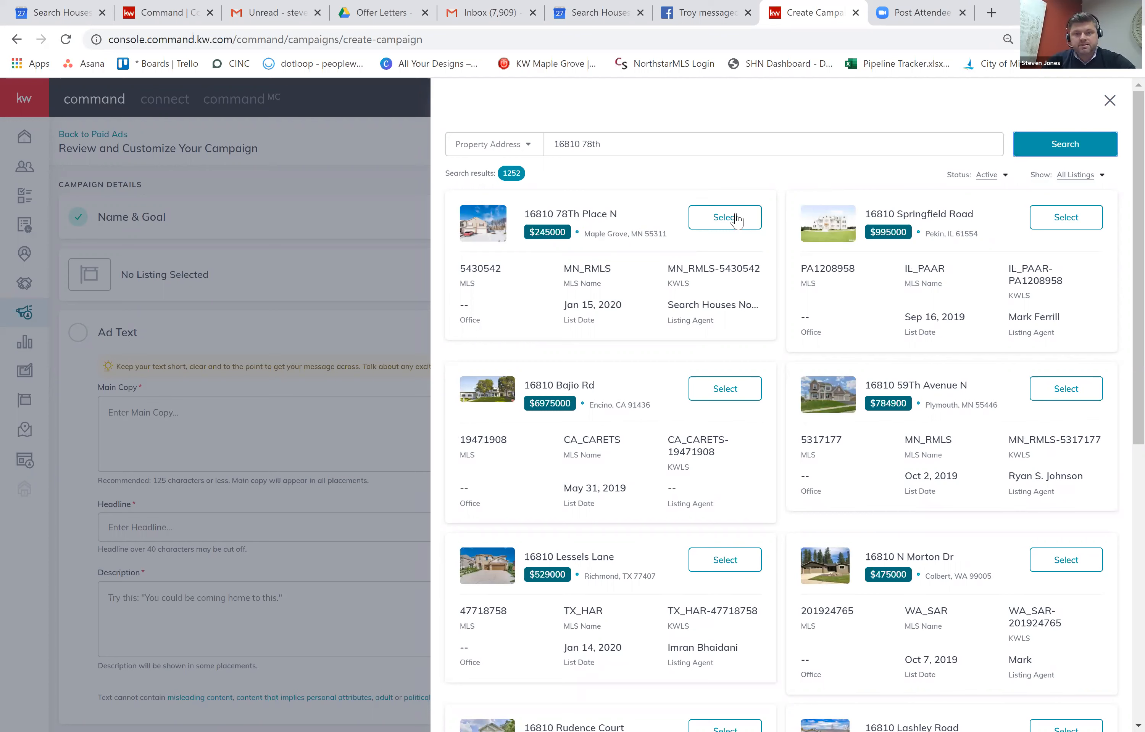
left_click(724, 217)
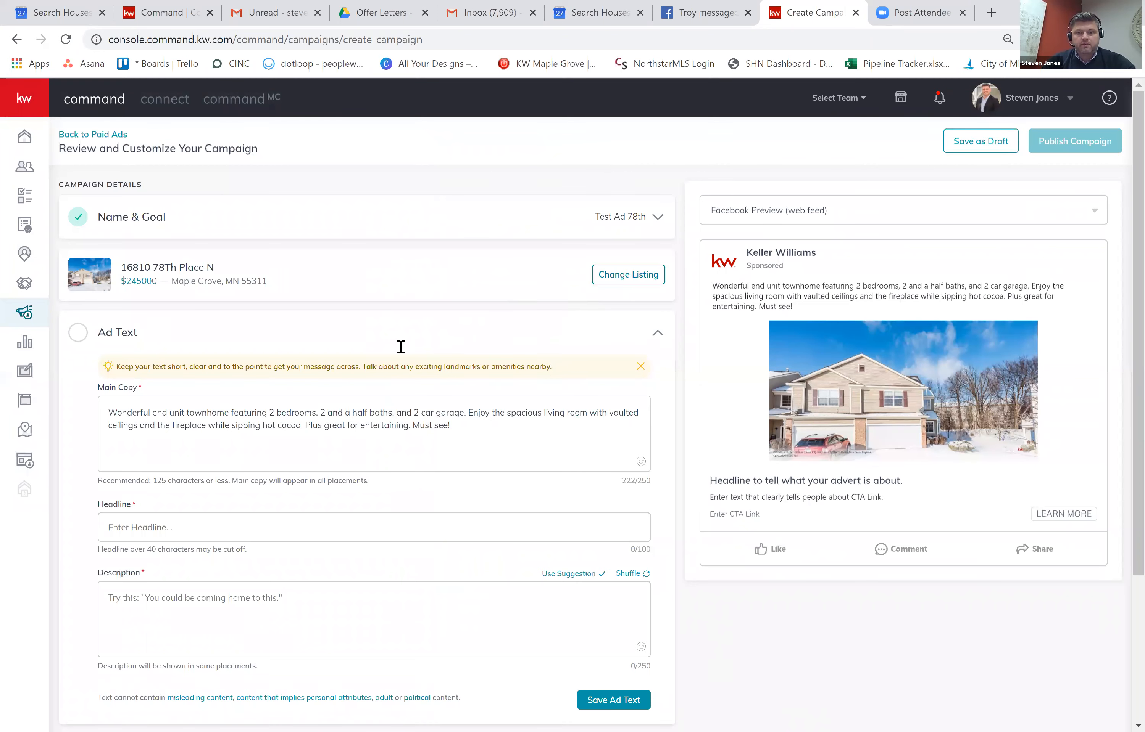
Replace the main copy with a house emoji followed by 'Great TownHome in Maple Grove'.
scroll(402, 347, "down", 2)
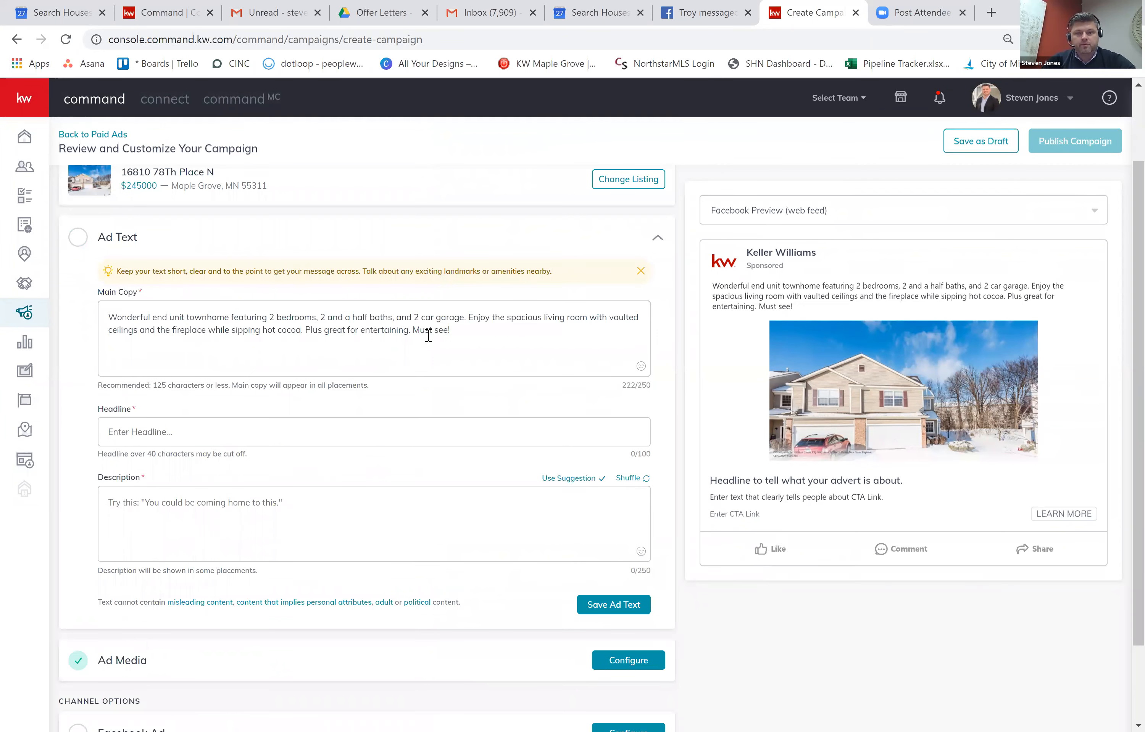
left_click(576, 331)
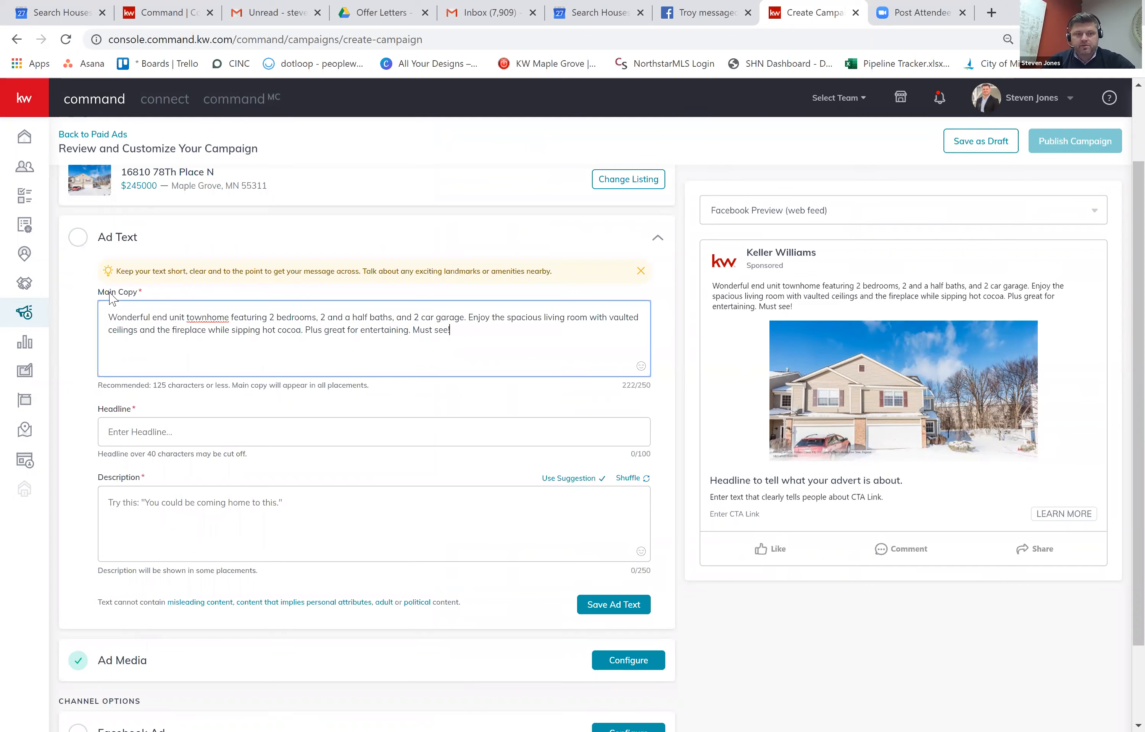
key("ctrl+a")
key("BackSpace")
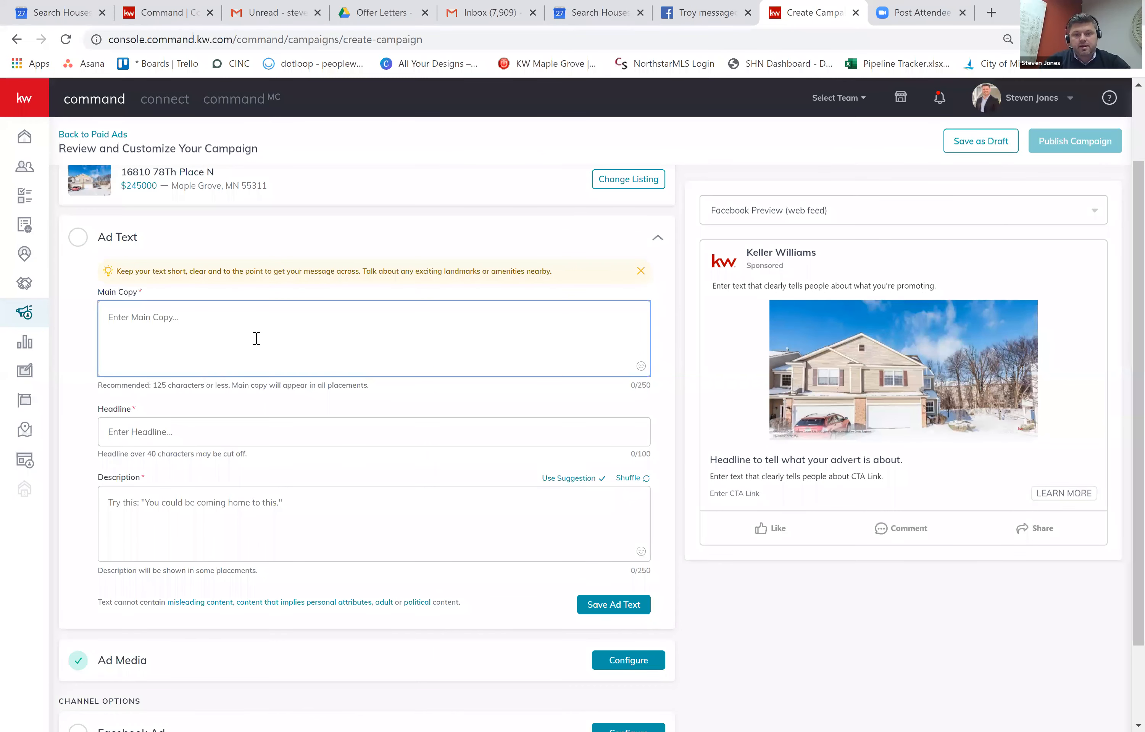
left_click(637, 367)
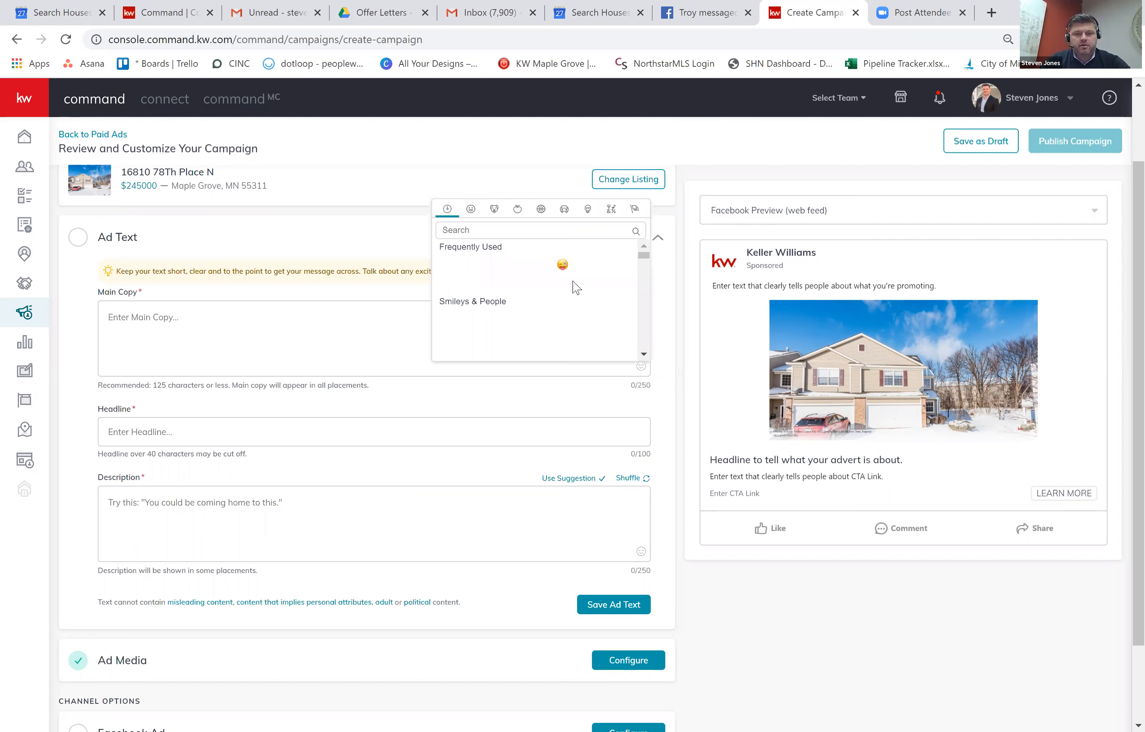
left_click(542, 265)
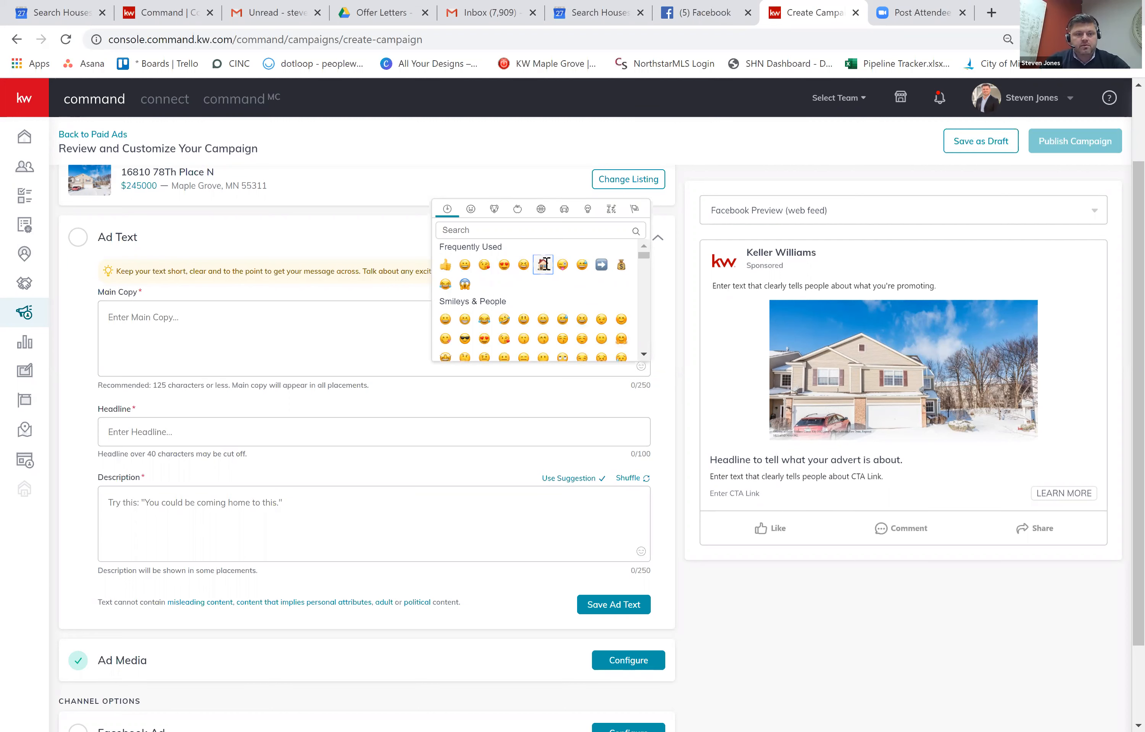
left_click(162, 321)
left_click(162, 321)
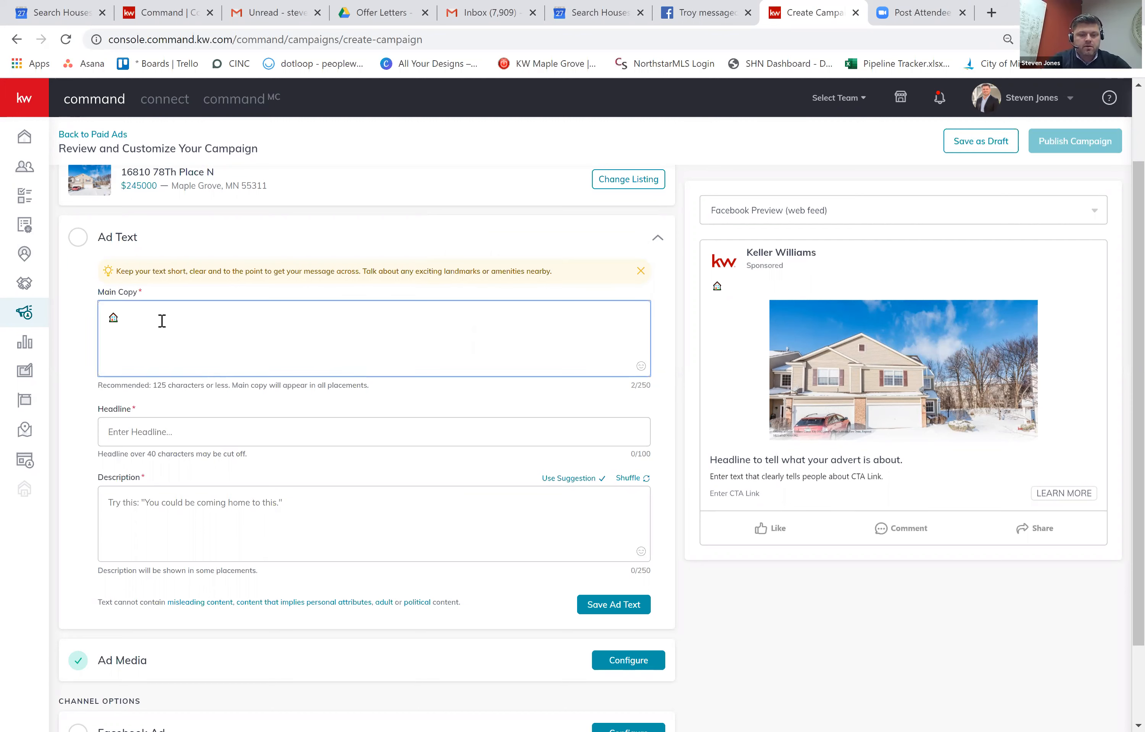
type("Great")
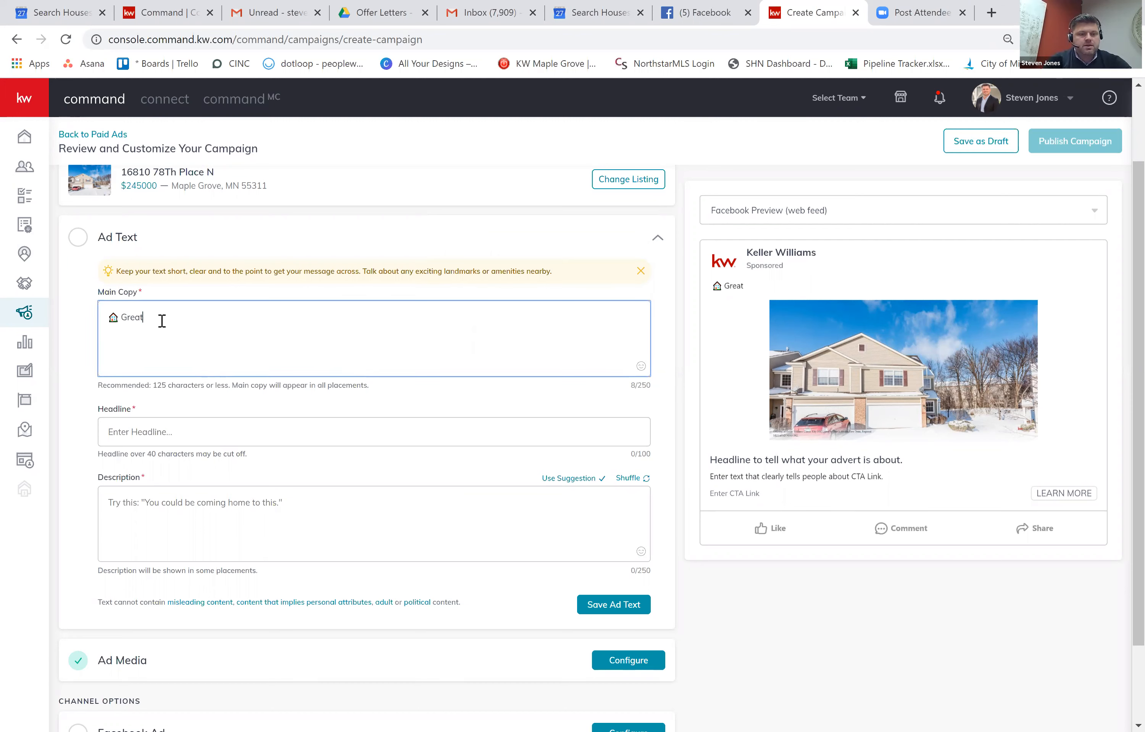
type(" Town")
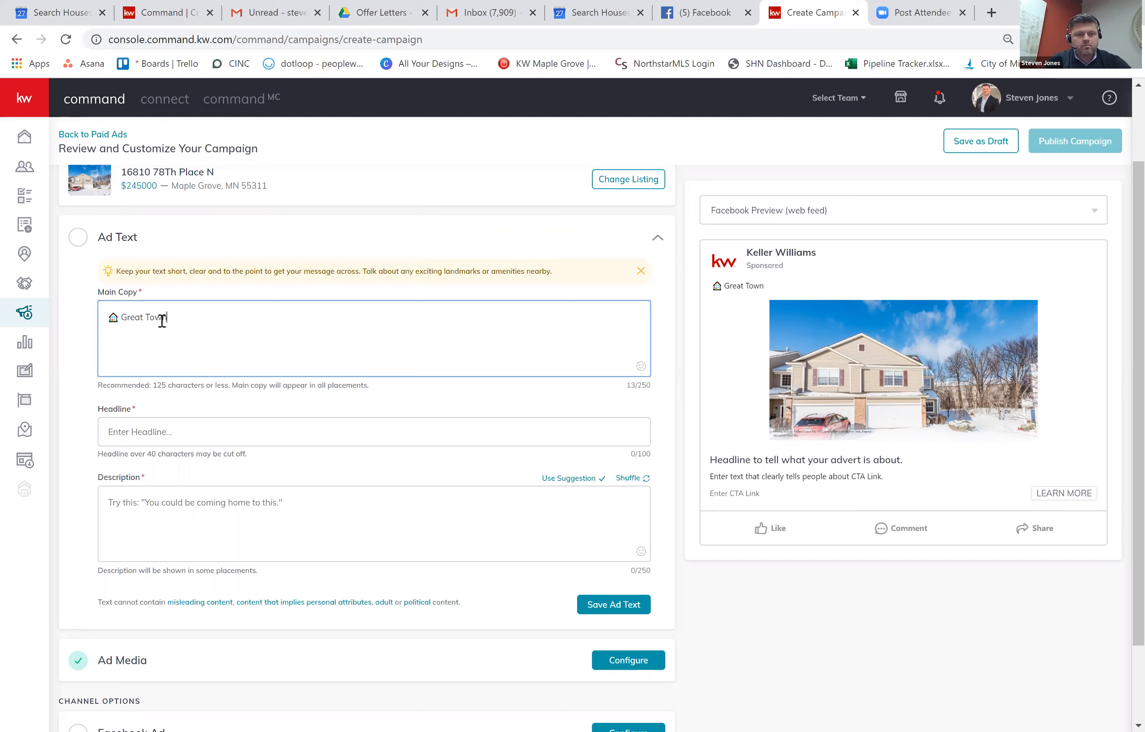
type("Home in ")
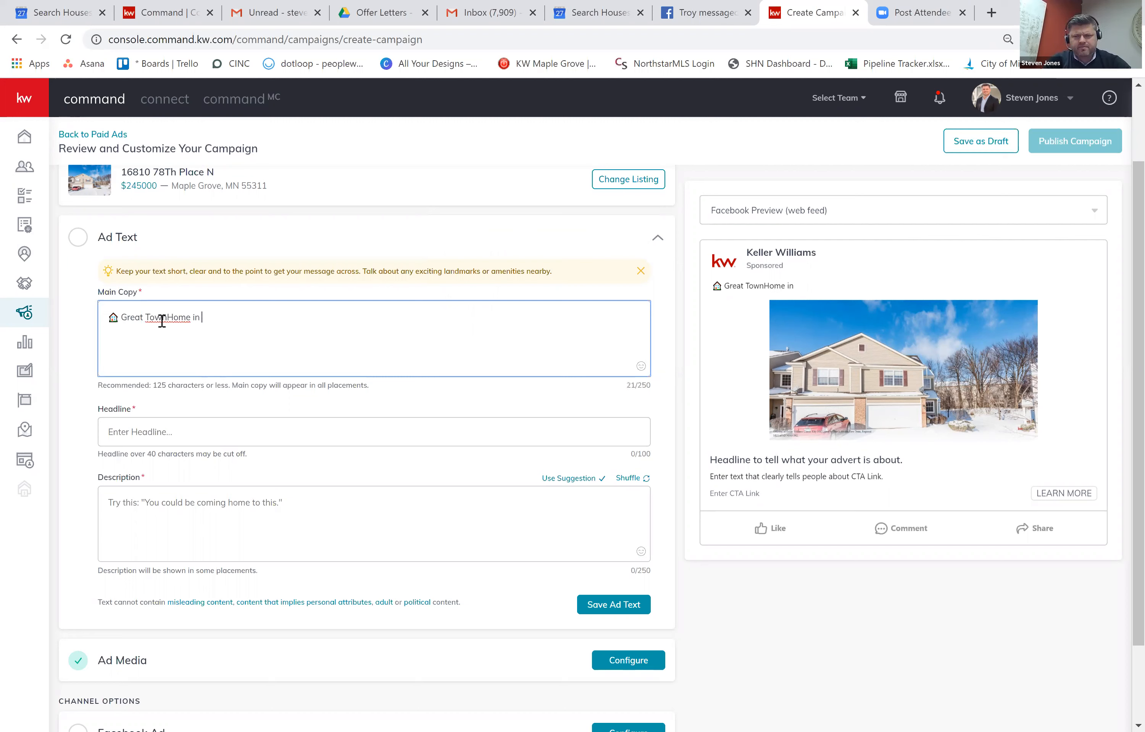
type("Maple Grove")
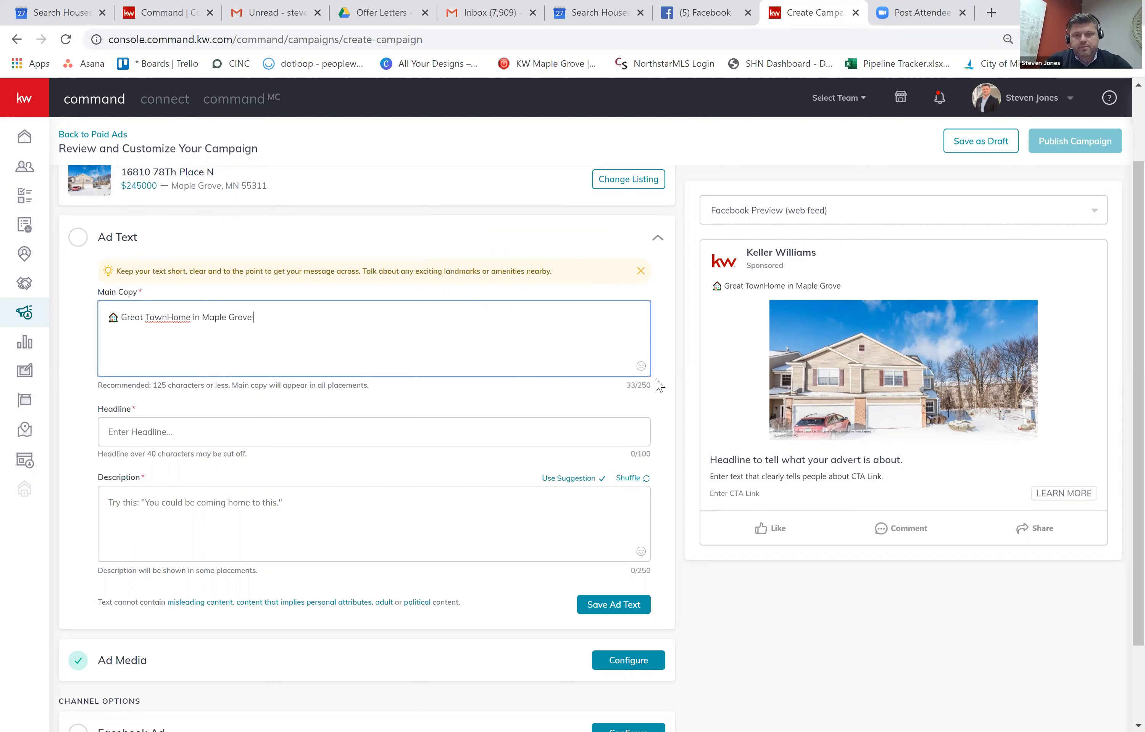
Append a second house emoji to the end of the main copy.
left_click(640, 366)
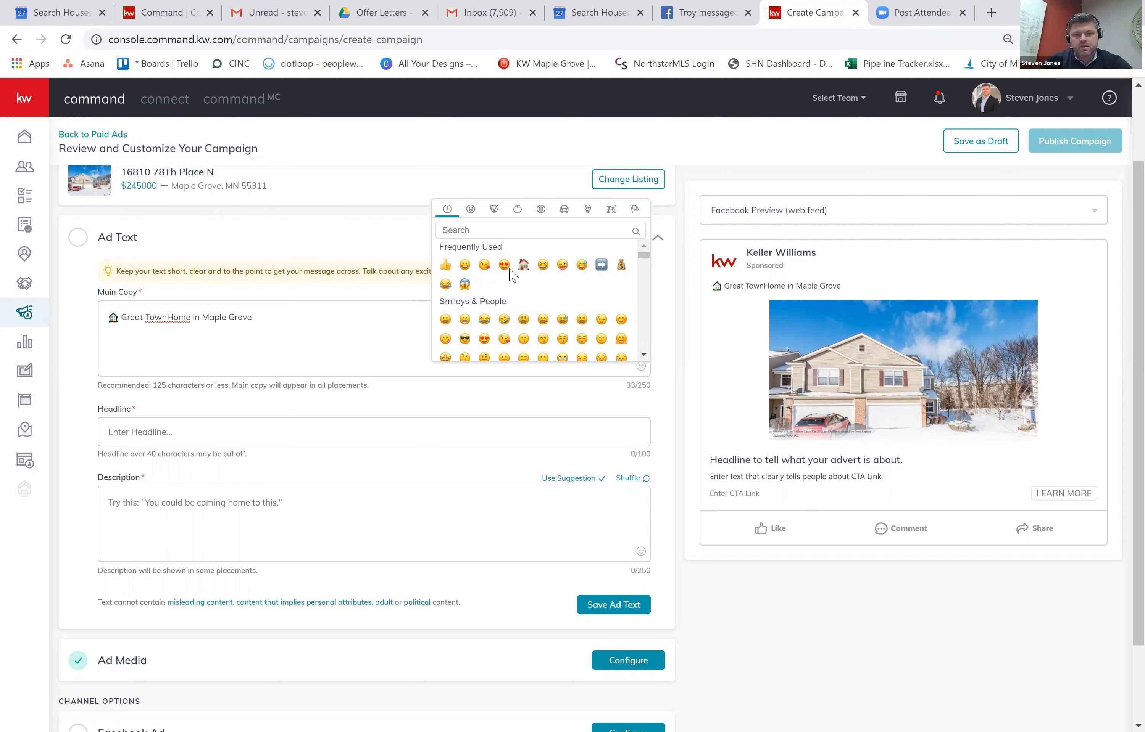
left_click(524, 264)
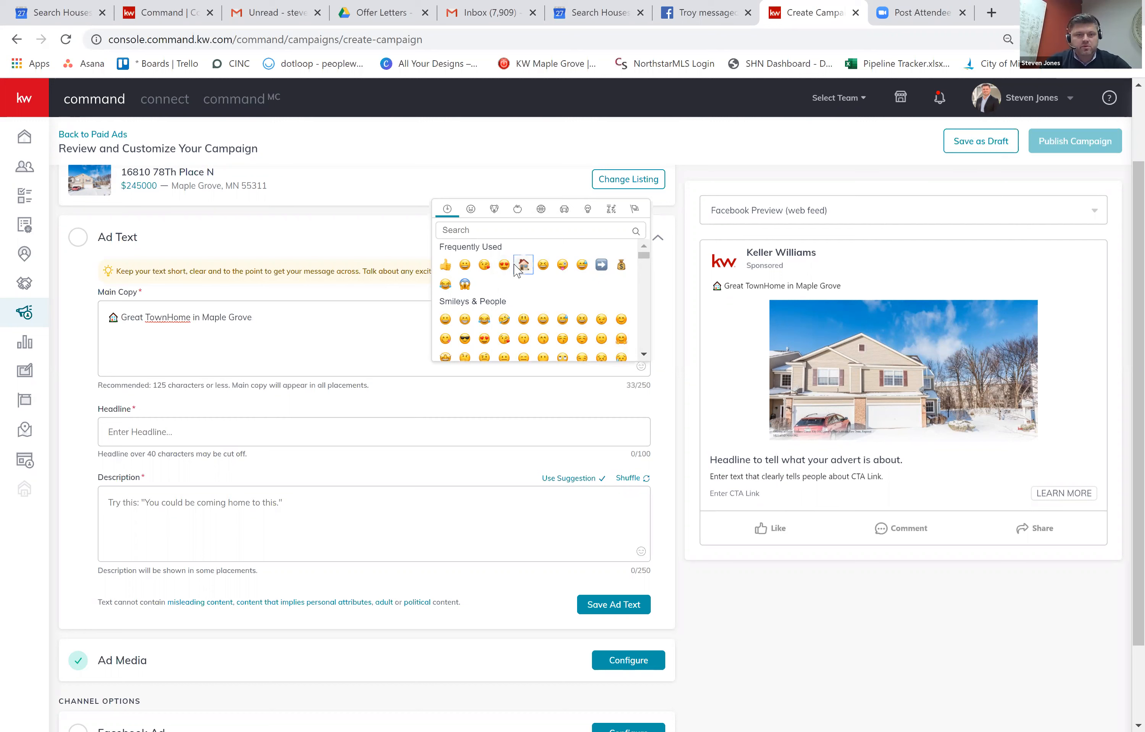
left_click(264, 416)
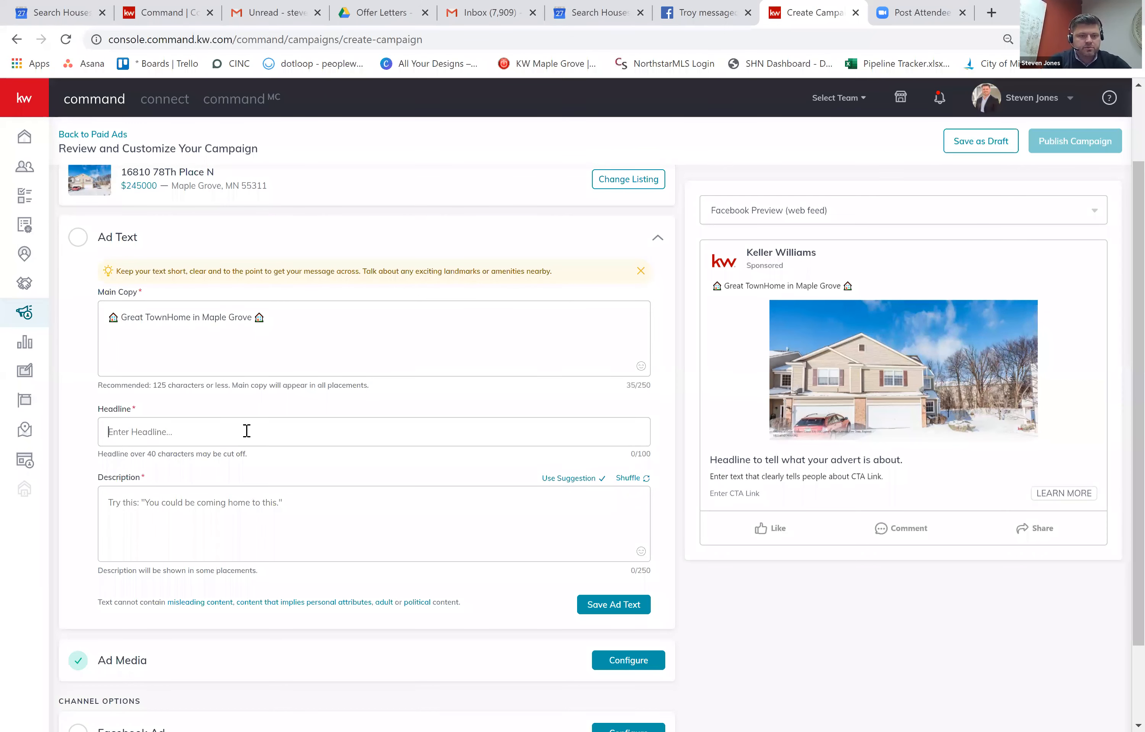
Enter the headline 'Special Financing Available', correcting its misspellings.
type("Special Financic")
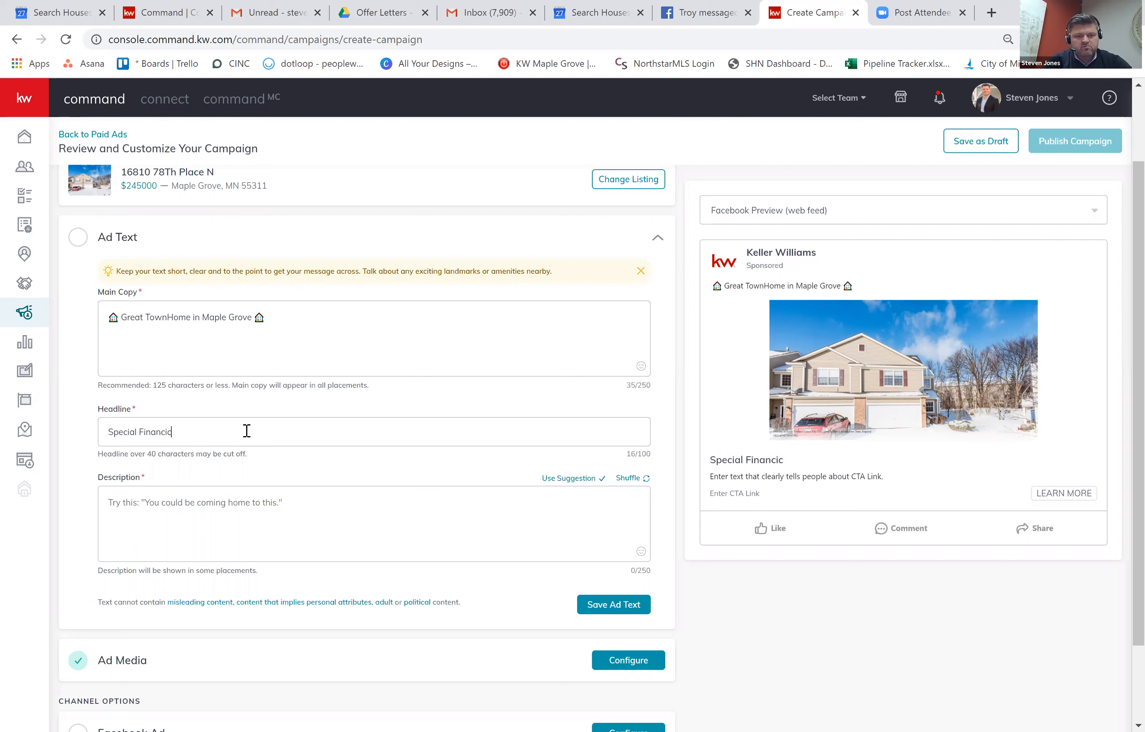
type("ng AV")
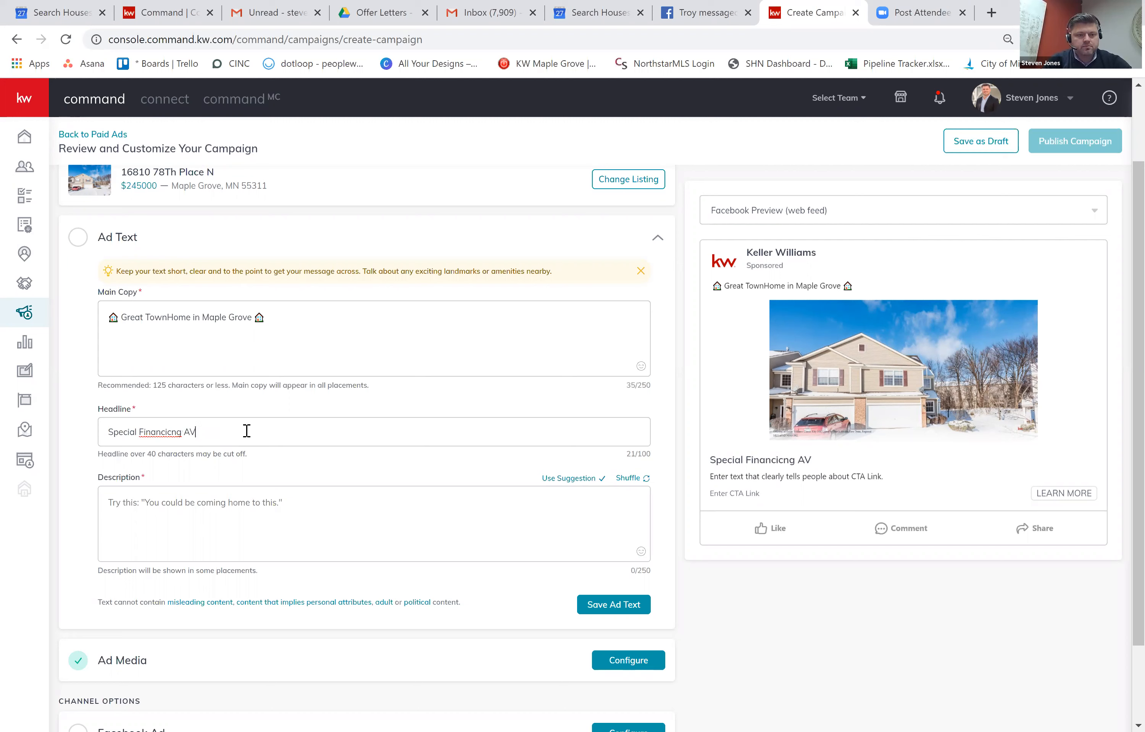
key("BackSpace")
type("vai")
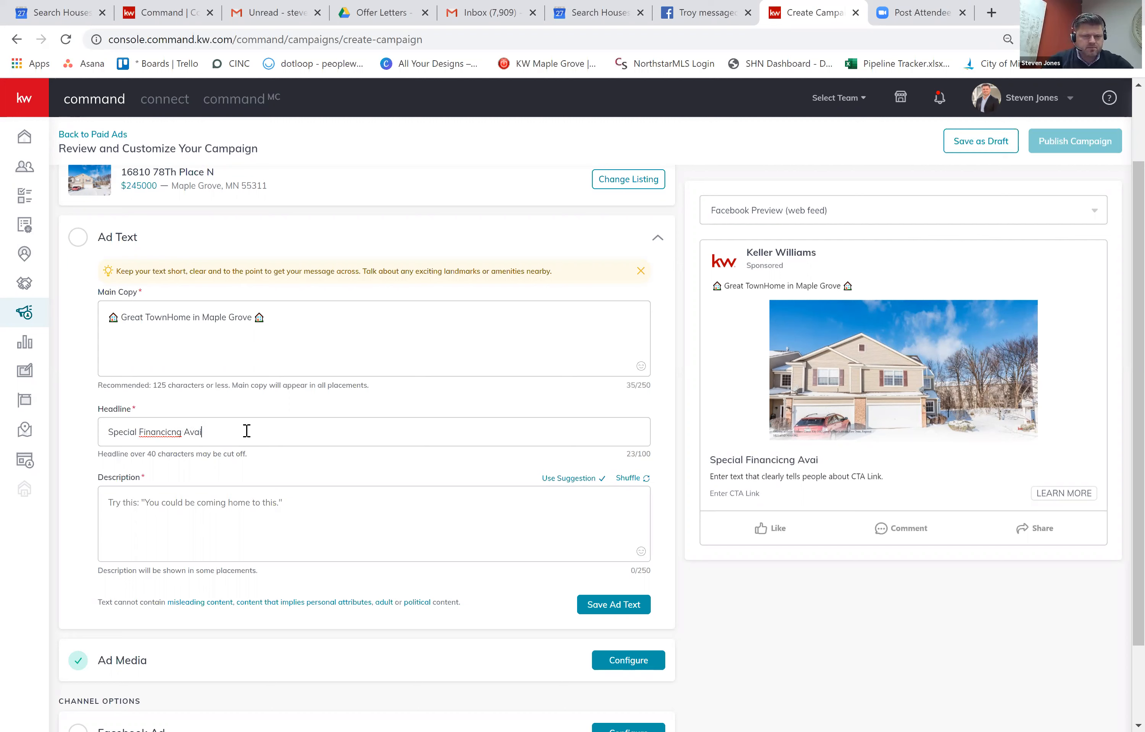
type("lalbe")
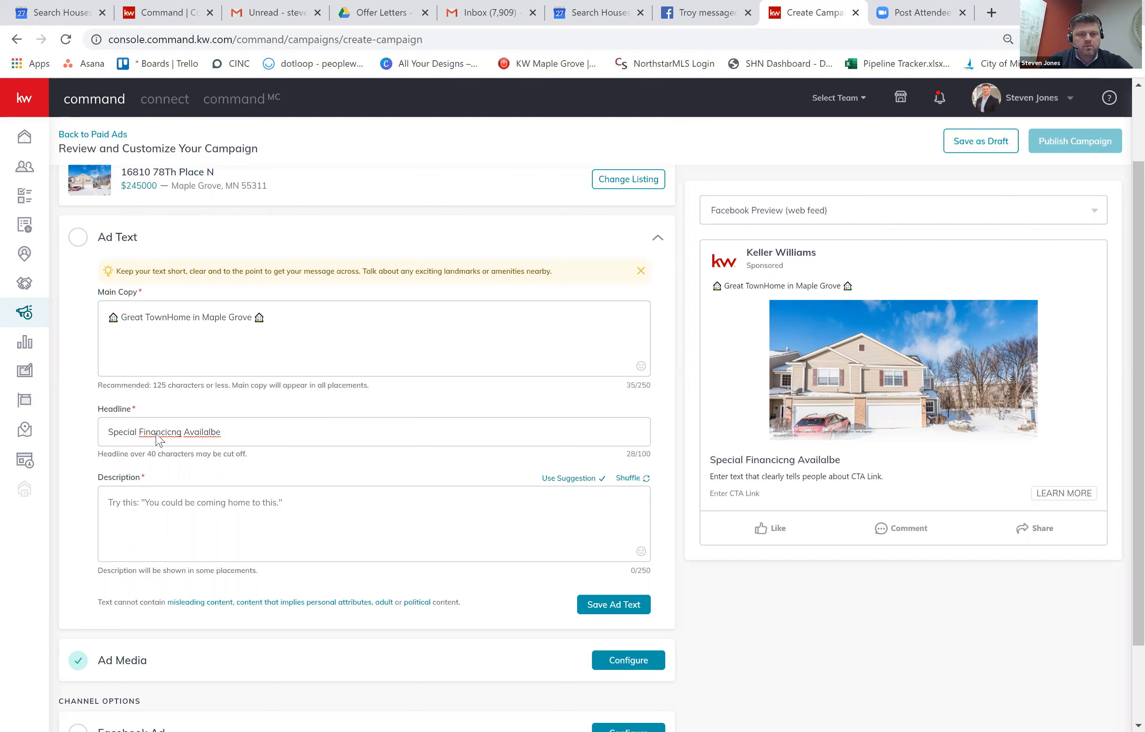
right_click(159, 435)
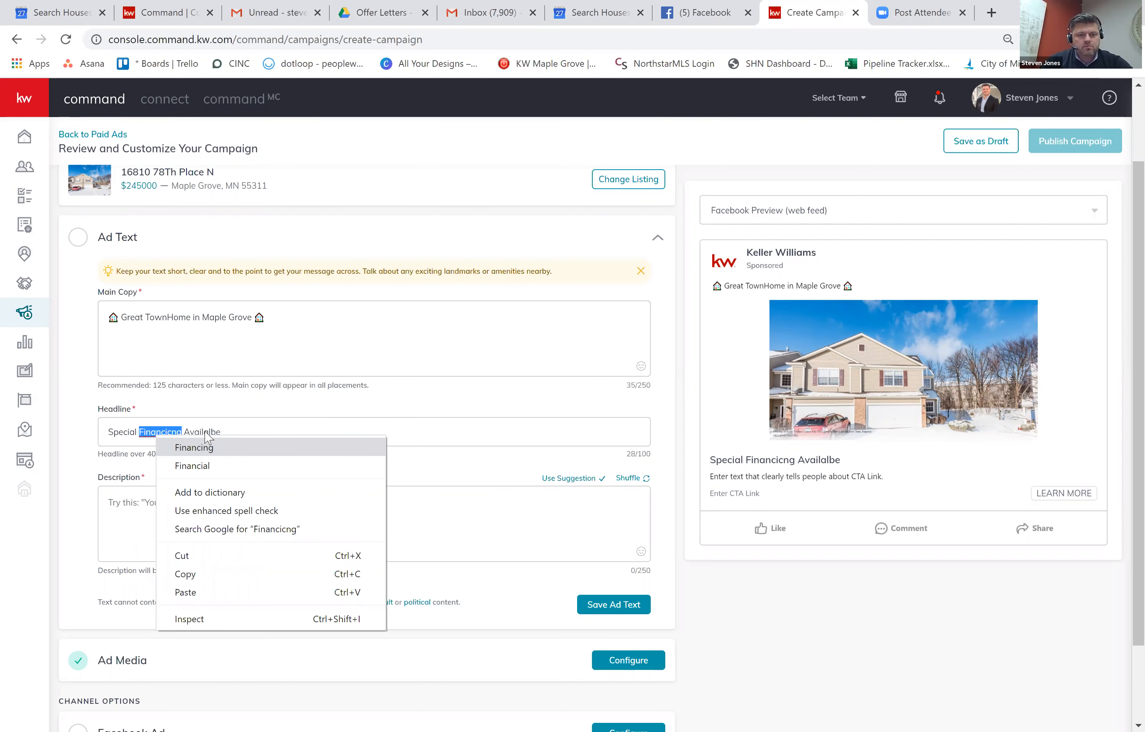
left_click(196, 447)
right_click(205, 433)
left_click(230, 443)
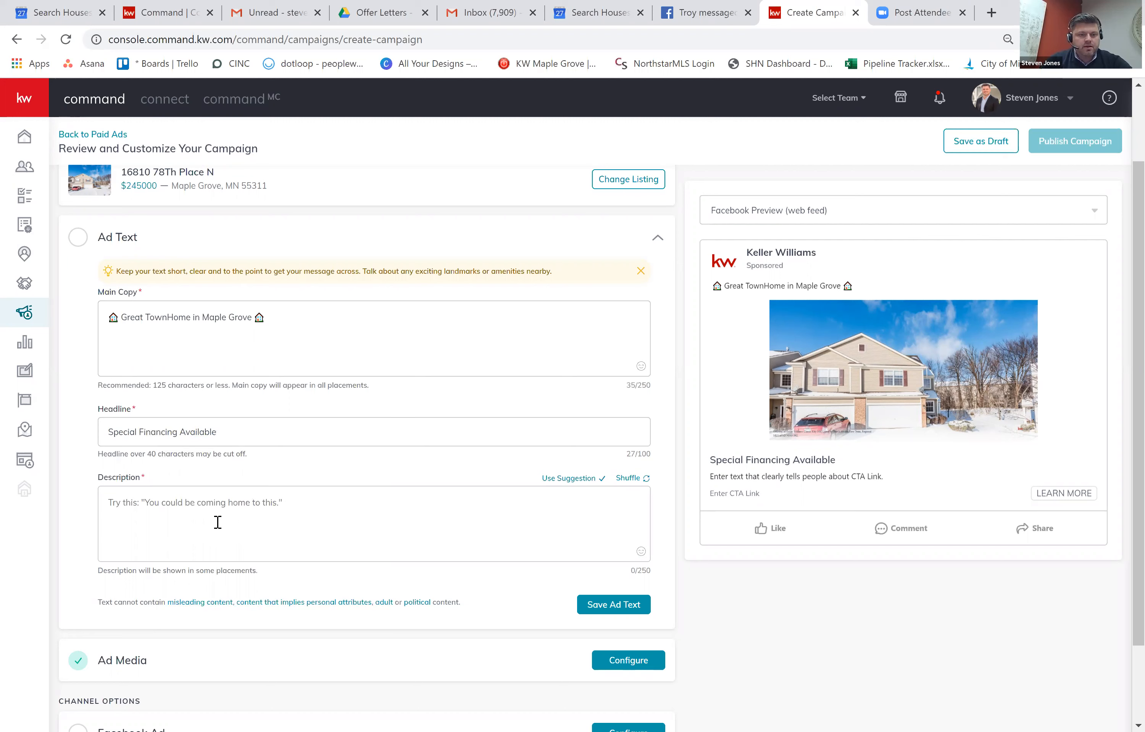
Write the description 'Click to learn more.' and save the ad text.
left_click(293, 505)
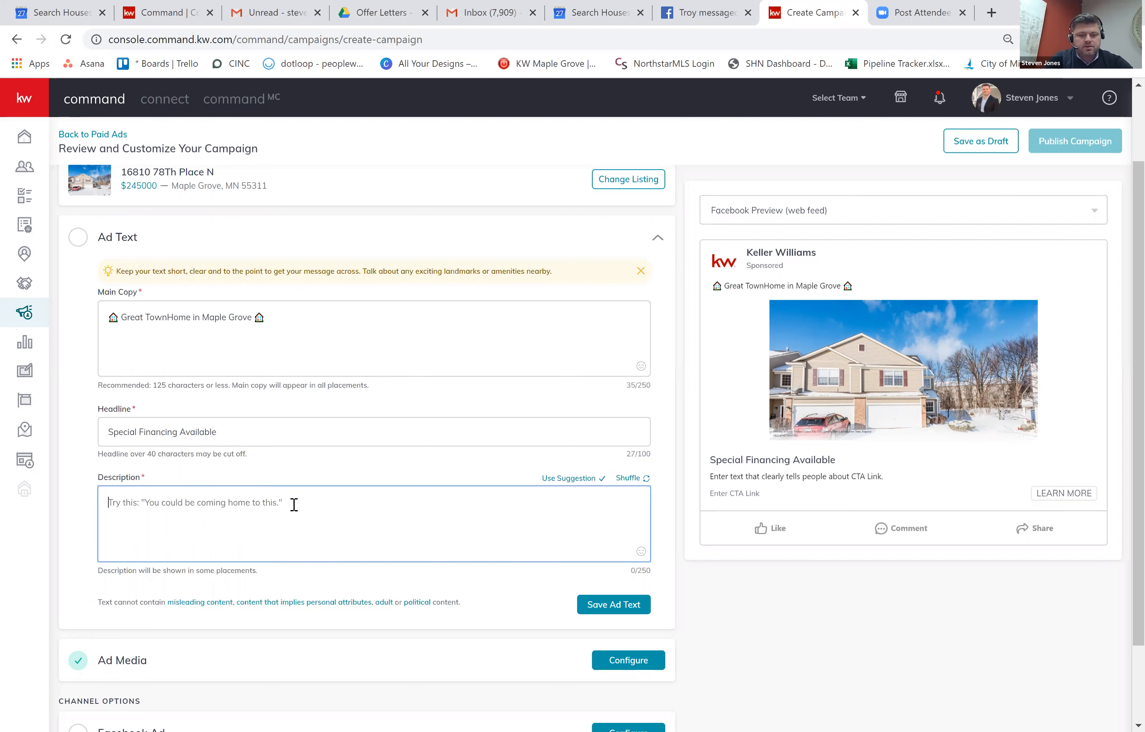
type("C")
type("lick ")
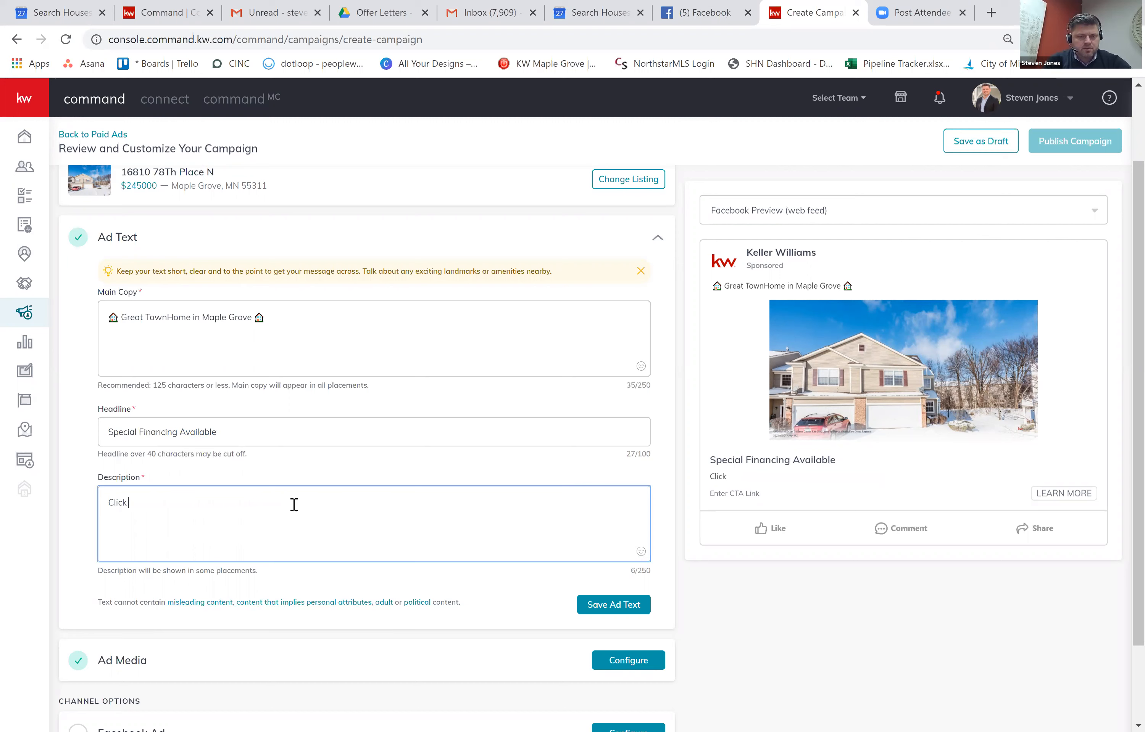
type("to learn more.")
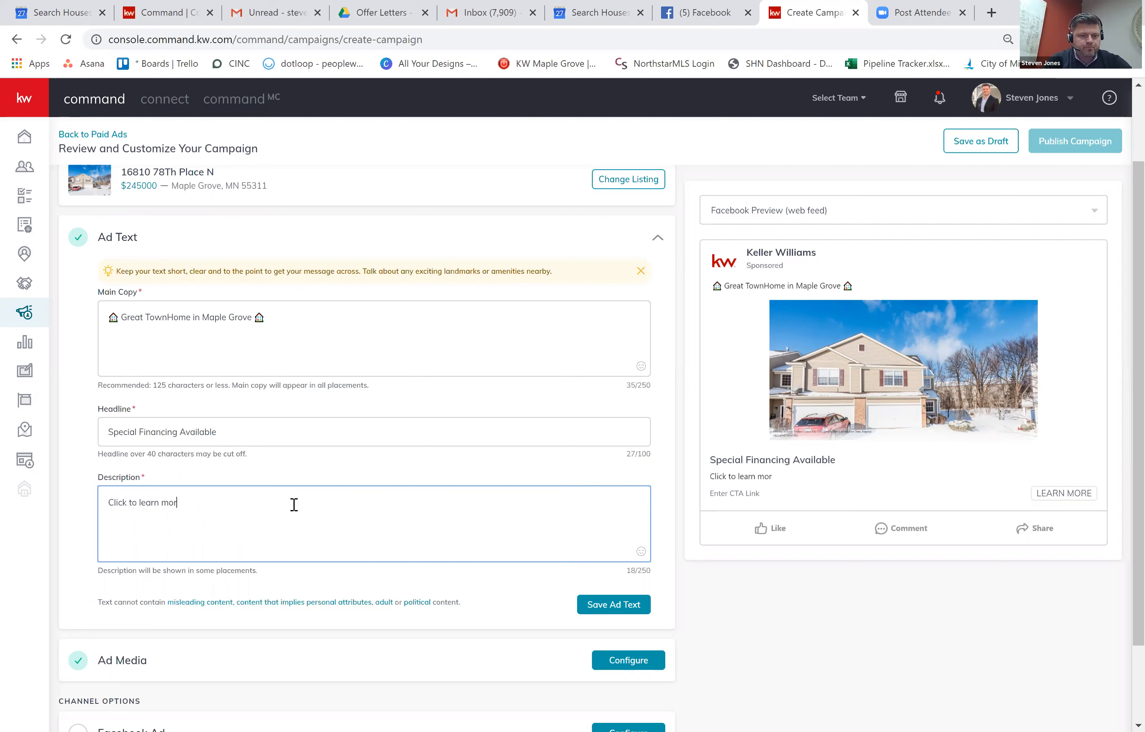
left_click(634, 607)
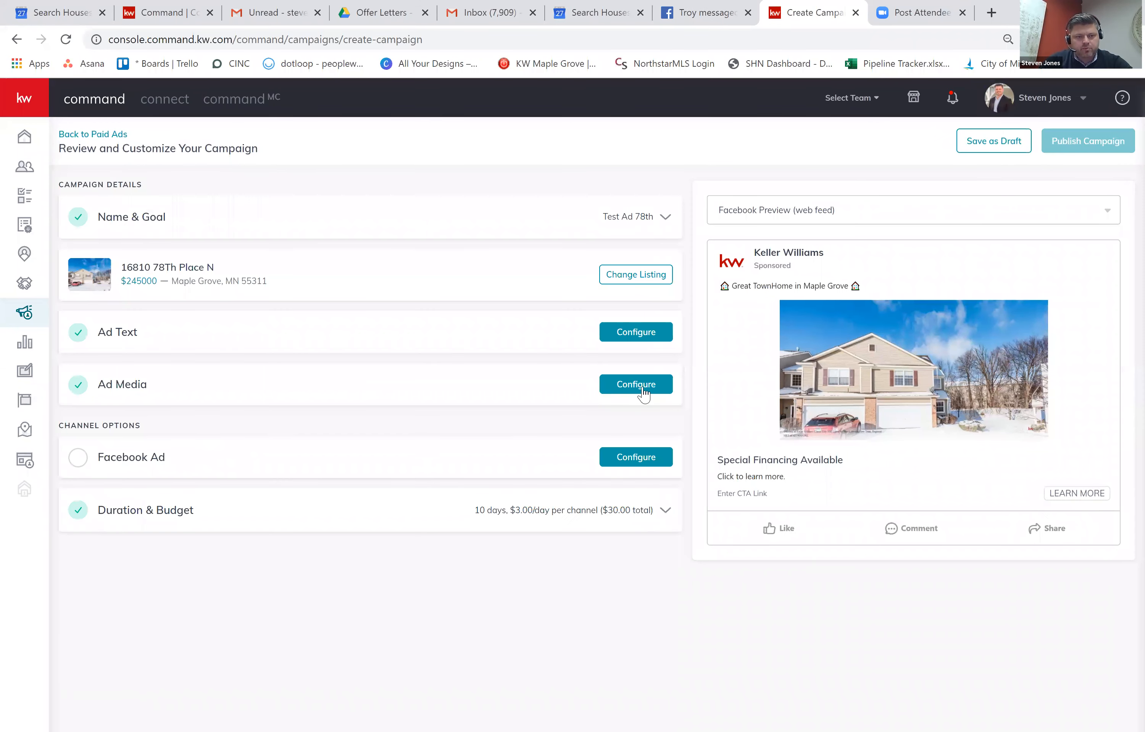
Add two arrow emojis after the ad description.
left_click(641, 387)
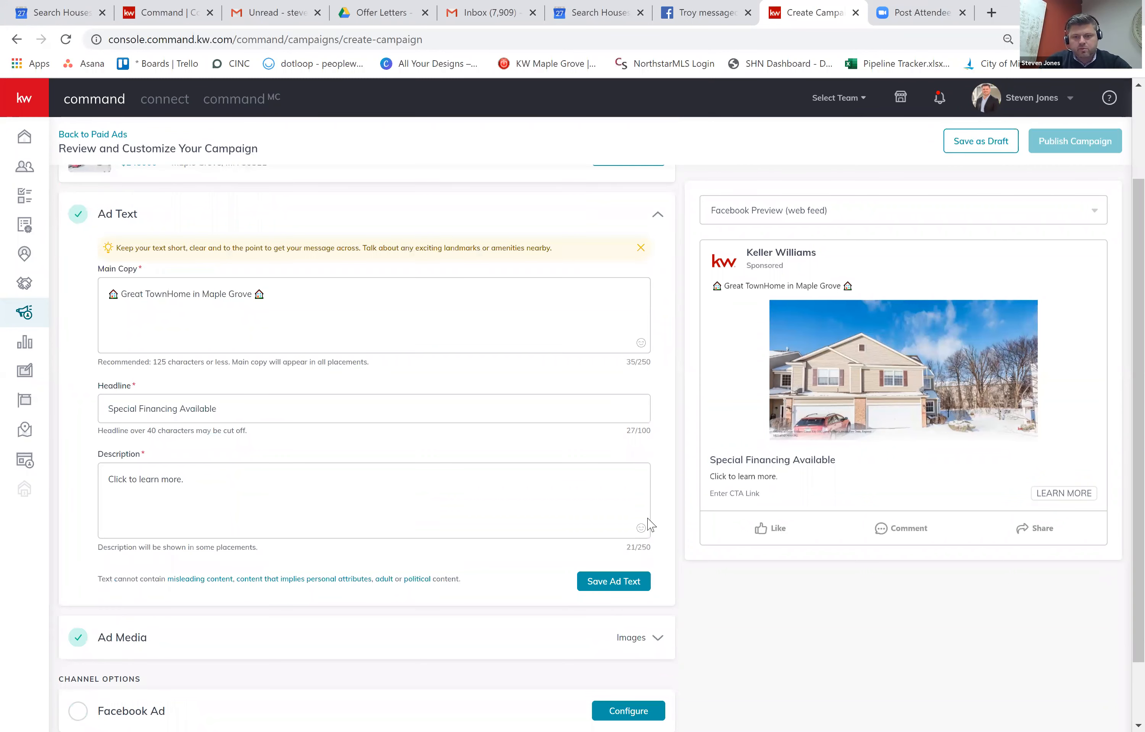
left_click(648, 519)
left_click(645, 514)
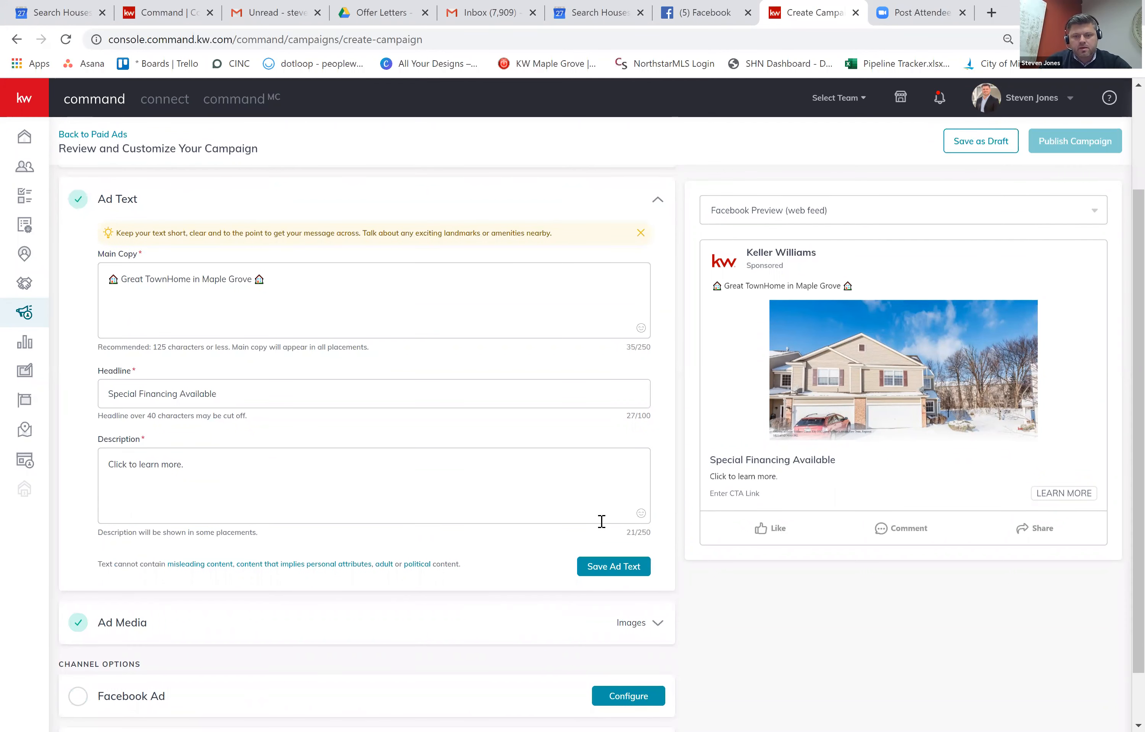
left_click(641, 514)
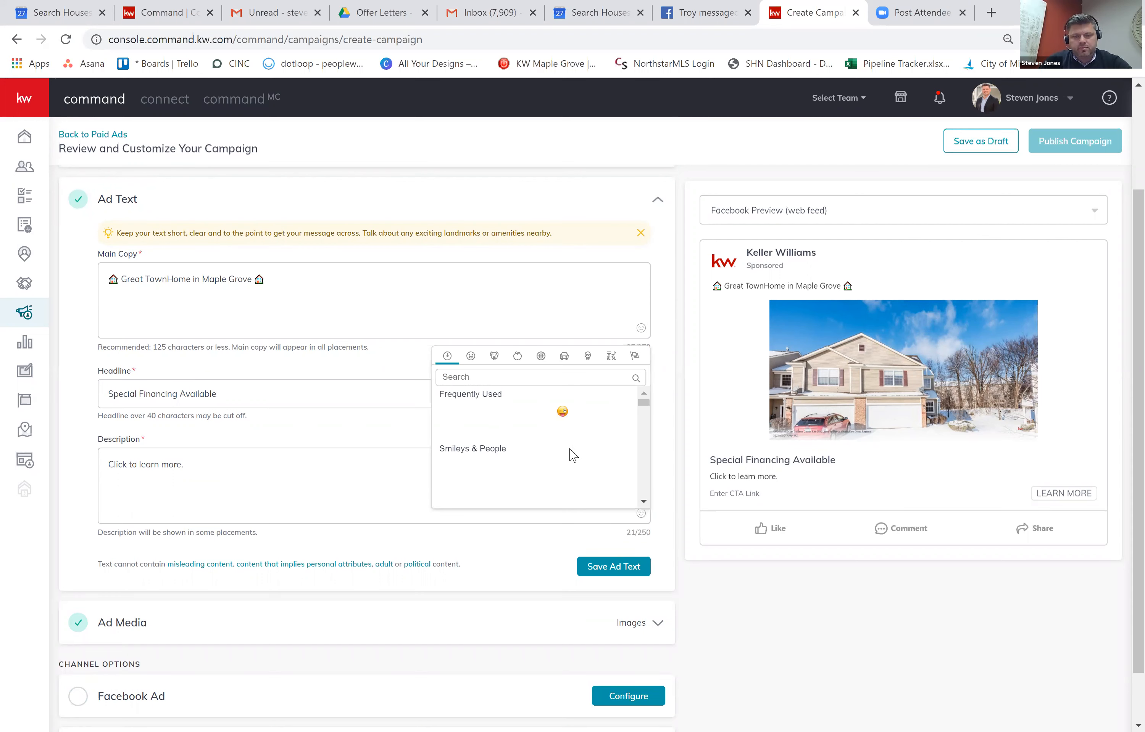
left_click(602, 412)
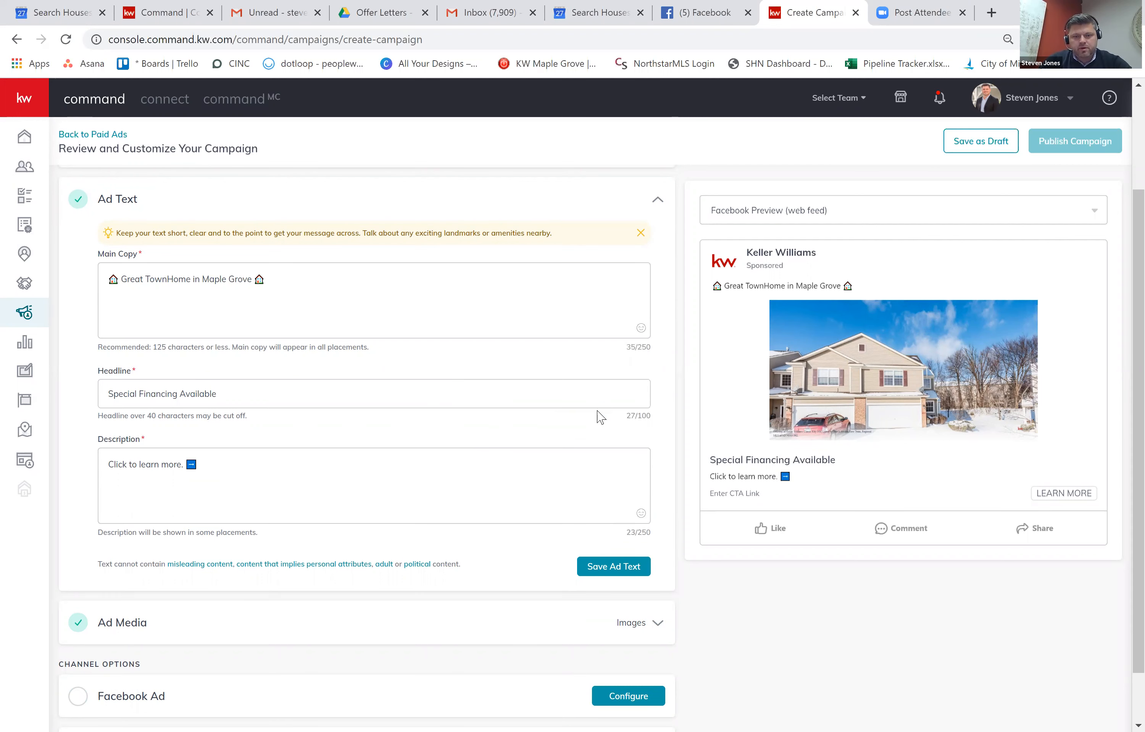
left_click(641, 514)
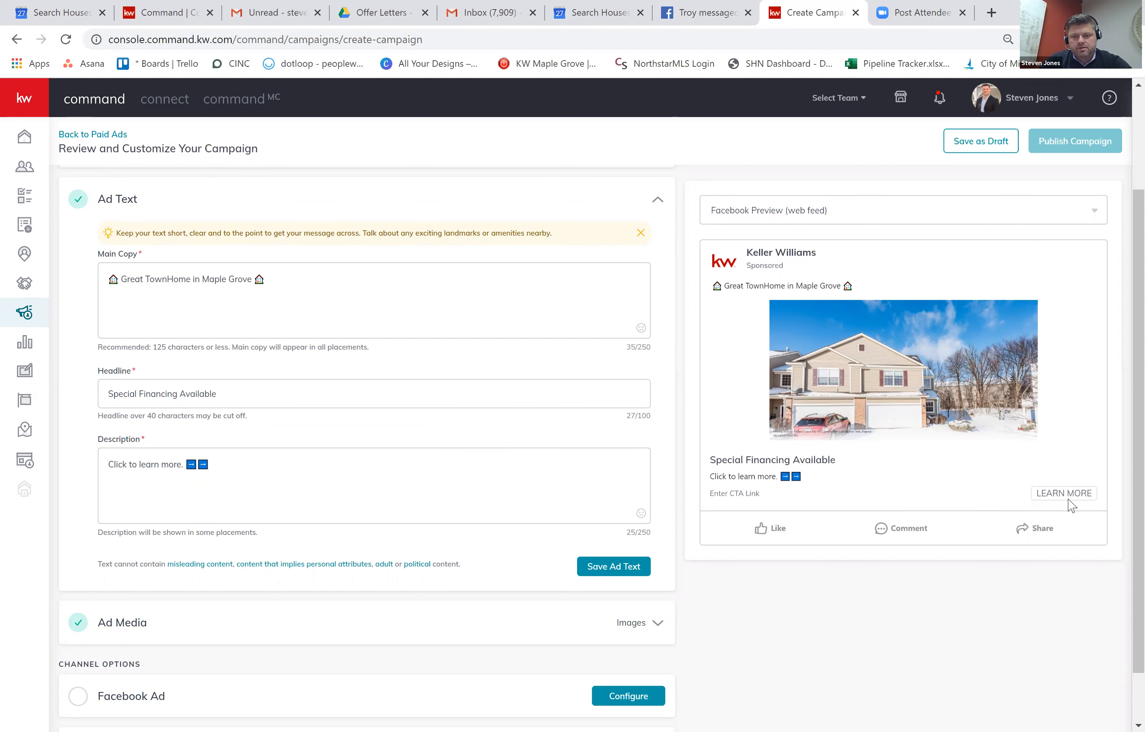
Preview the ad in mobile format, then save the ad text.
left_click(850, 222)
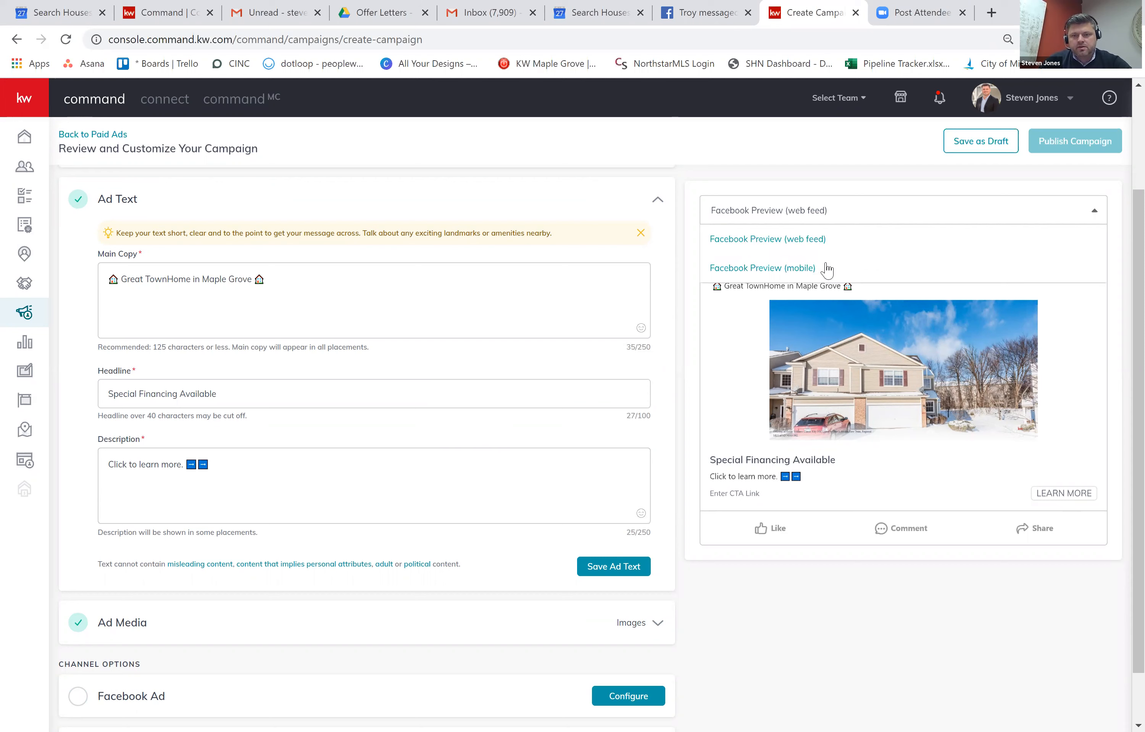
left_click(818, 268)
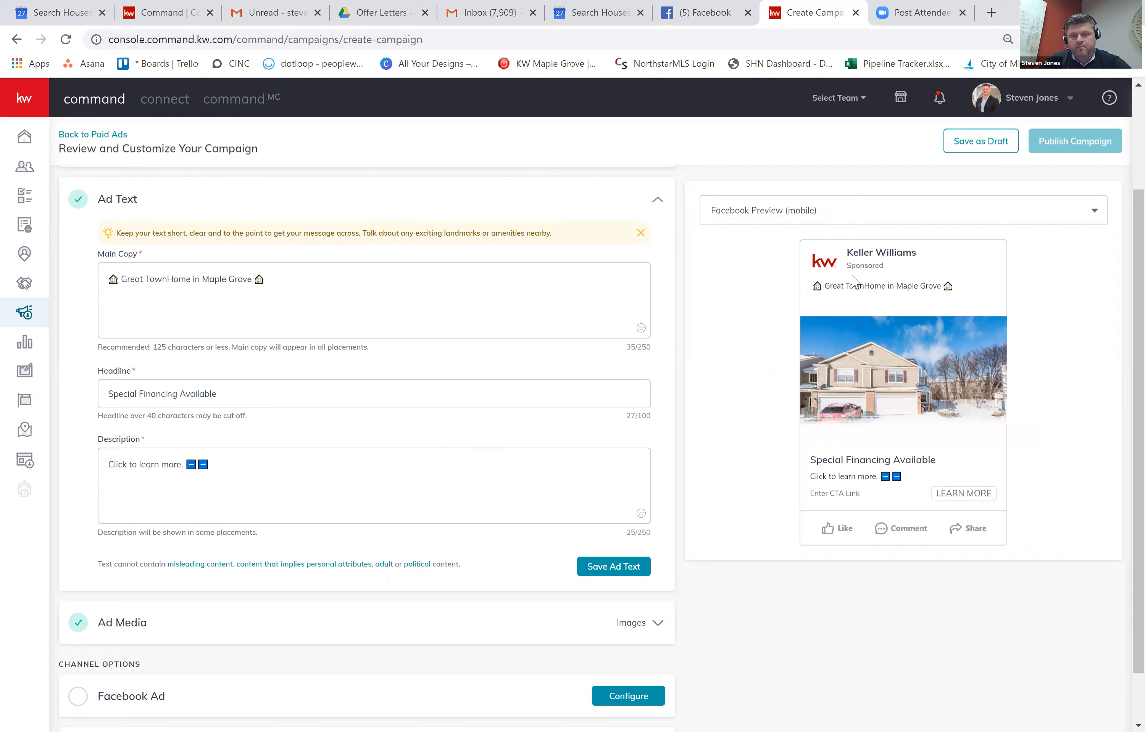
left_click(809, 214)
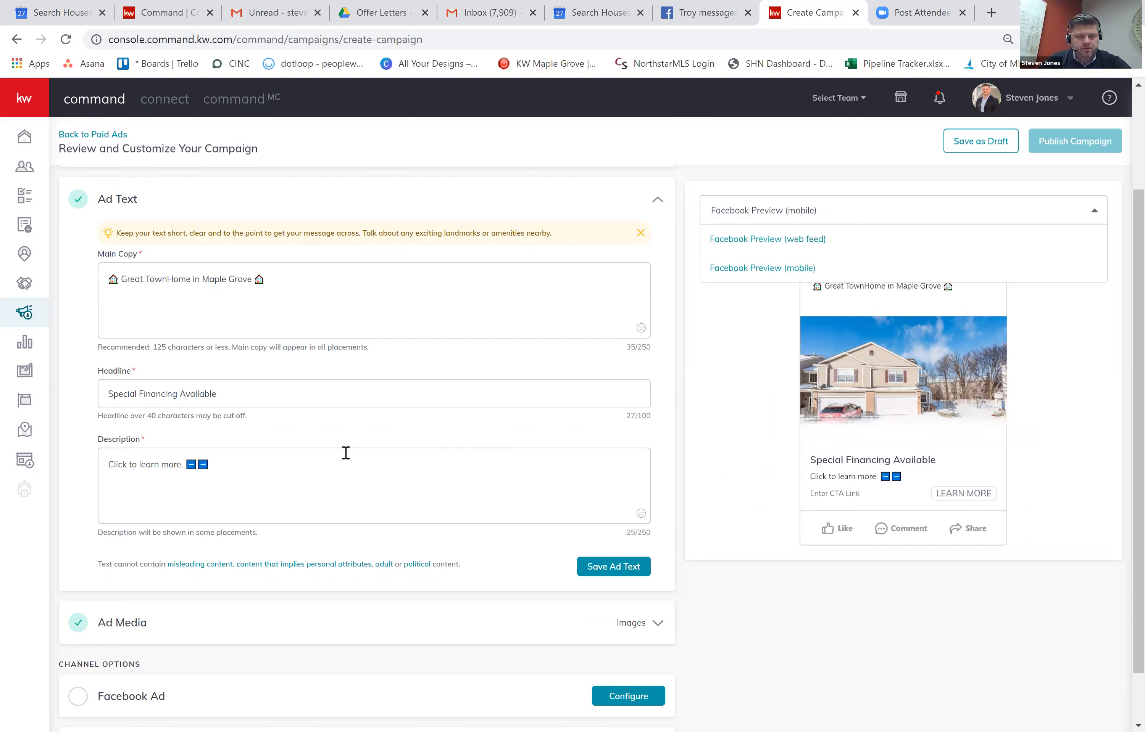
scroll(335, 520, "down", 2)
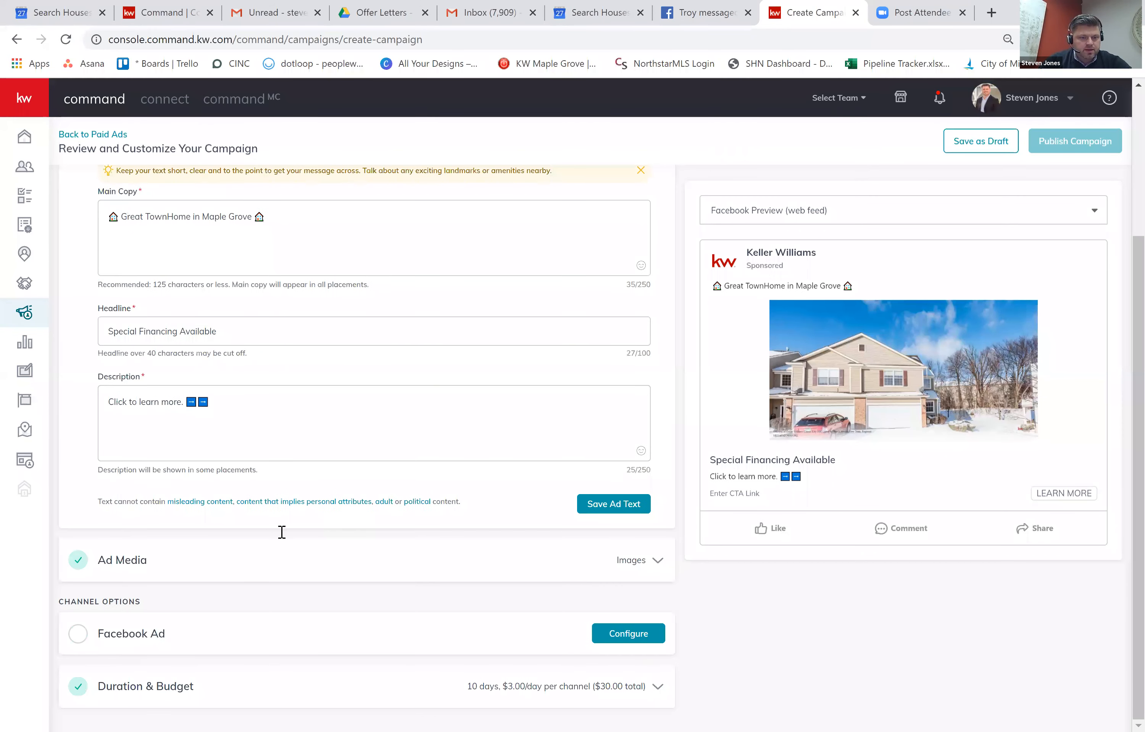
scroll(281, 533, "up", 2)
left_click(615, 621)
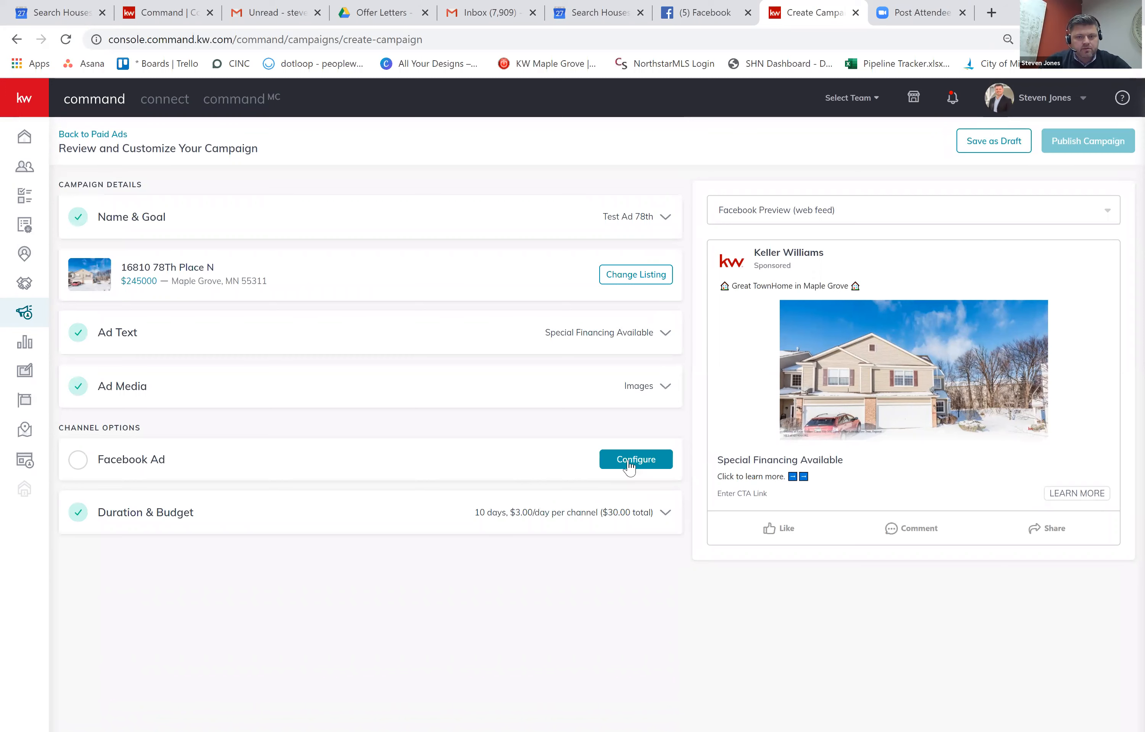
Set the Facebook ad's page to Search Houses Now Team - Keller Williams Classic Realty NW.
left_click(630, 462)
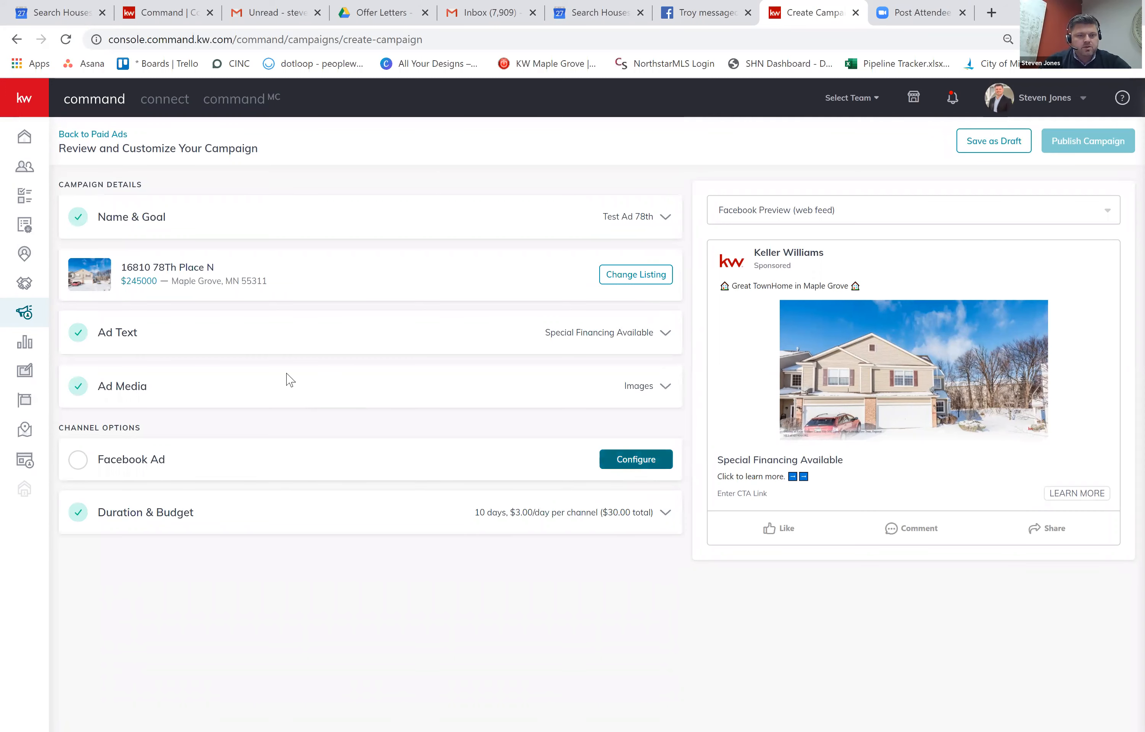
scroll(316, 295, "down", 3)
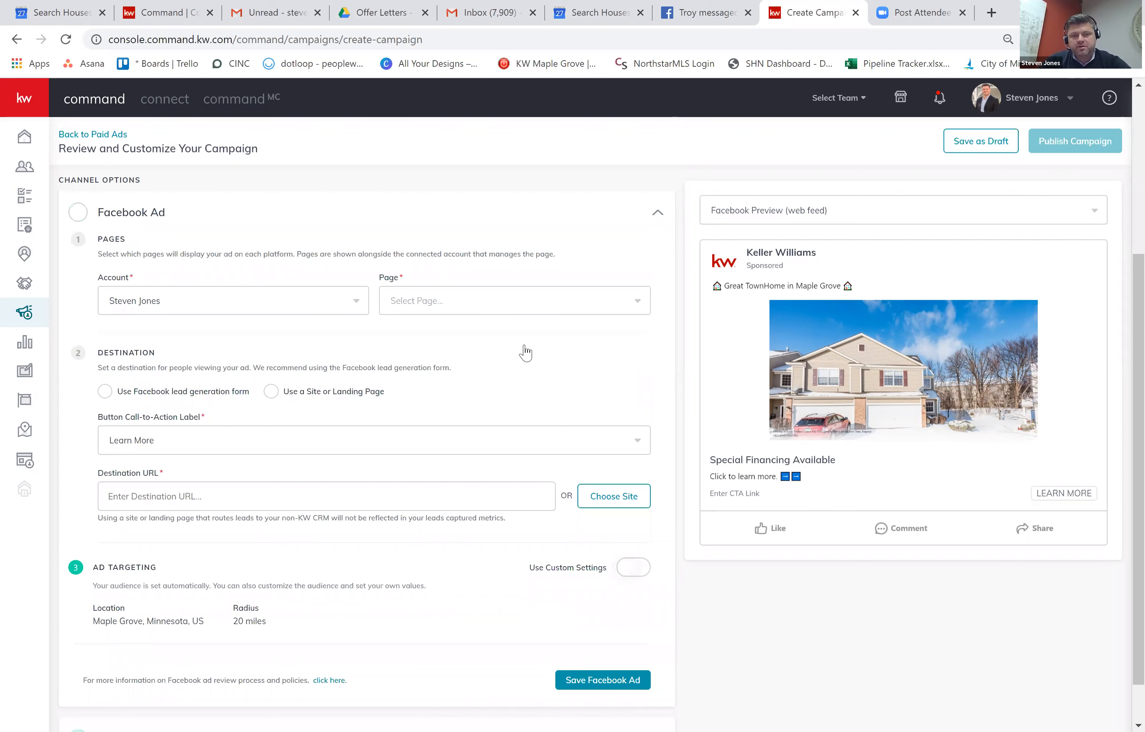
left_click(516, 302)
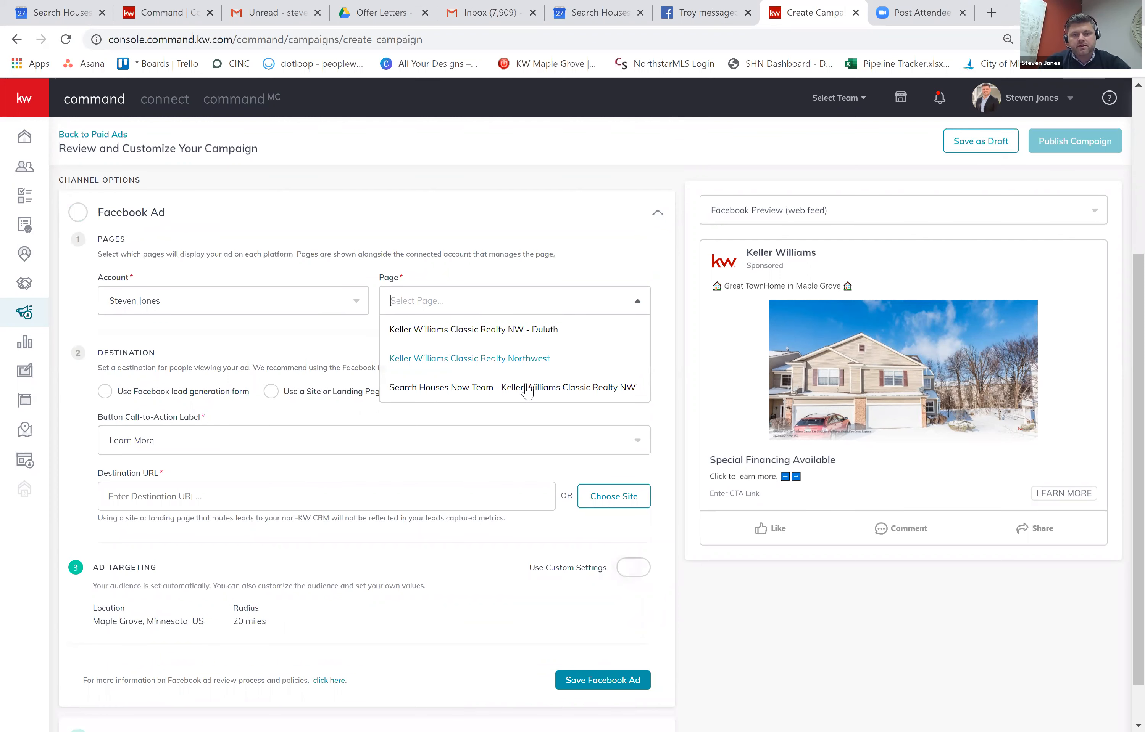
left_click(465, 388)
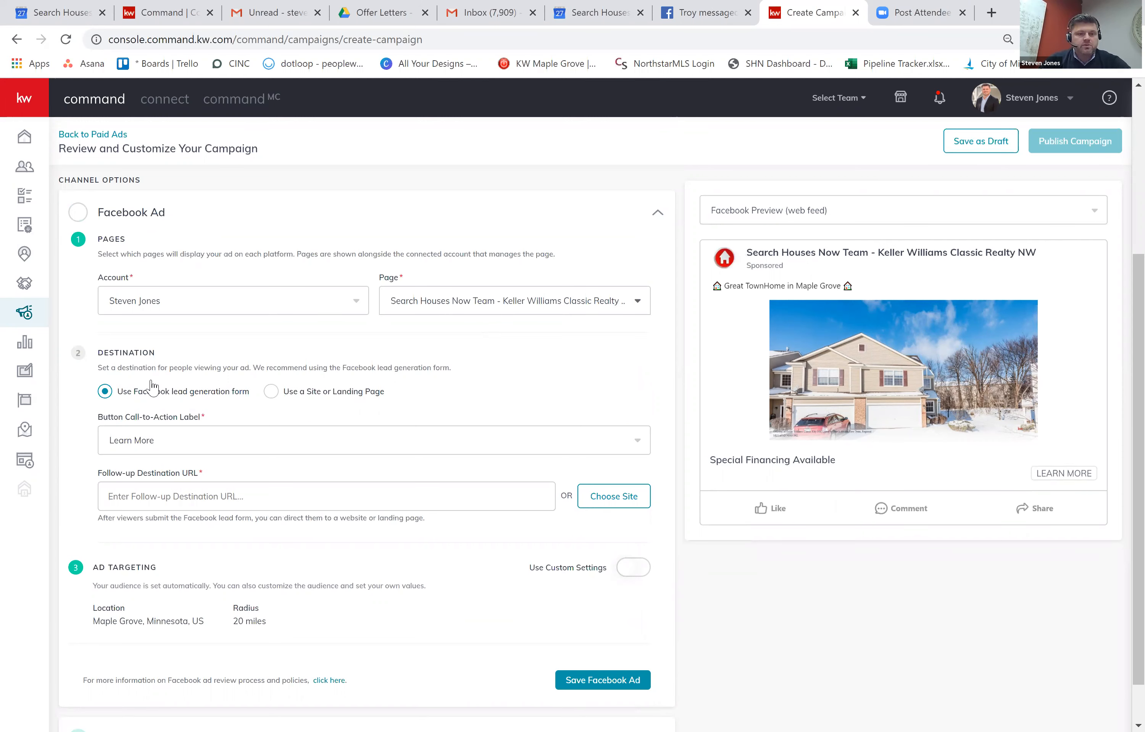
scroll(150, 370, "down", 2)
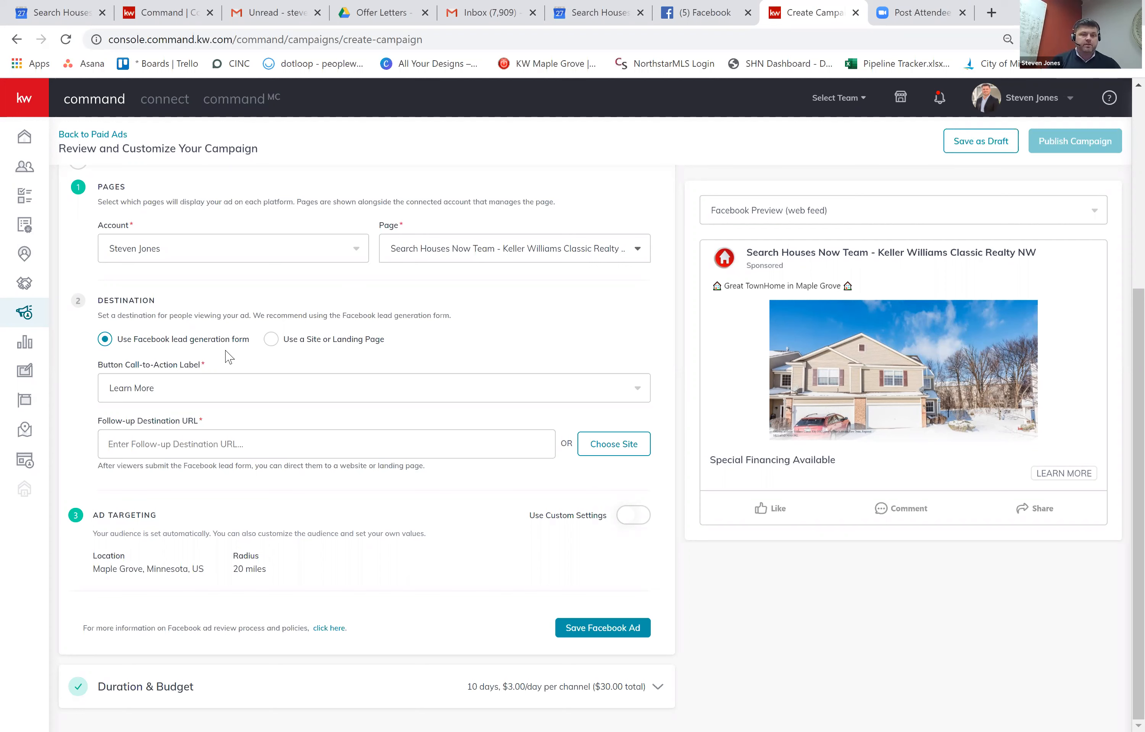
left_click(205, 396)
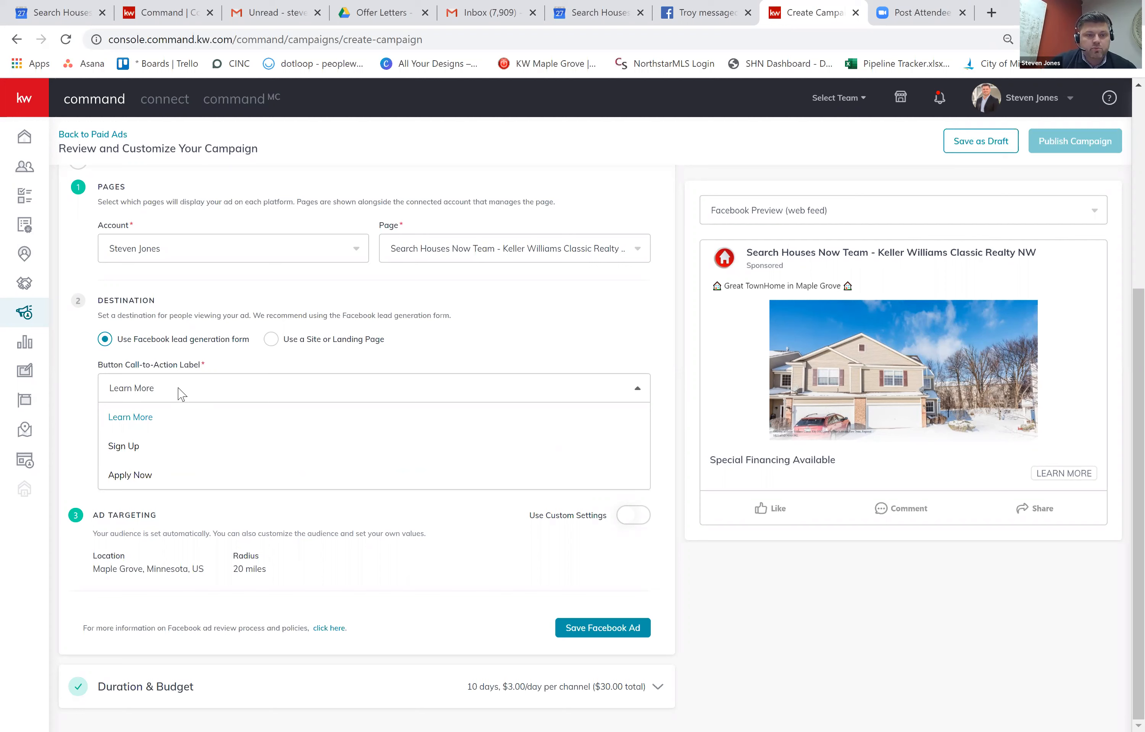
left_click(146, 418)
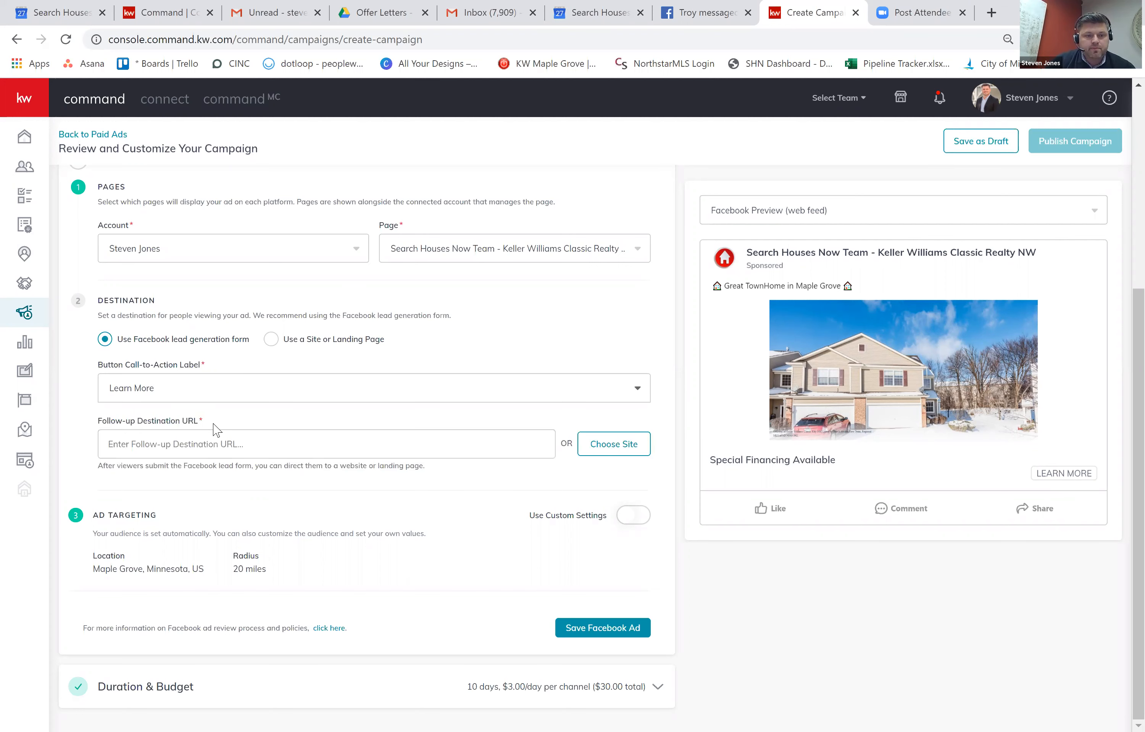
left_click(607, 456)
scroll(206, 601, "down", 2)
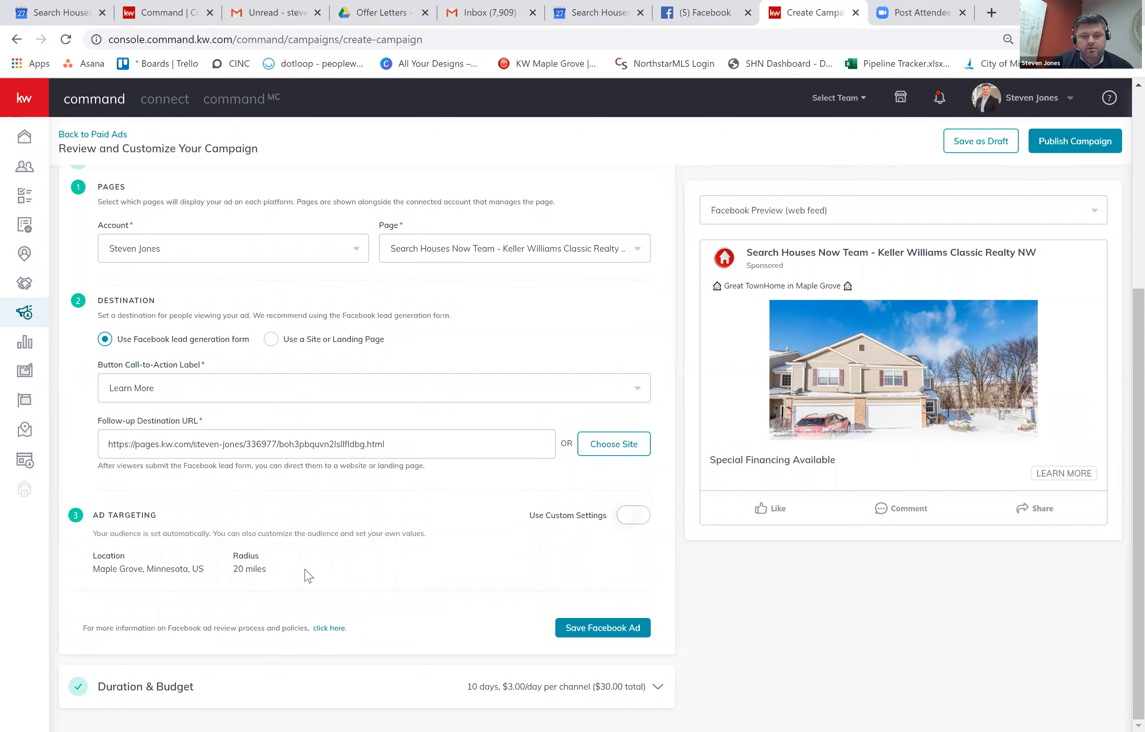
left_click(592, 631)
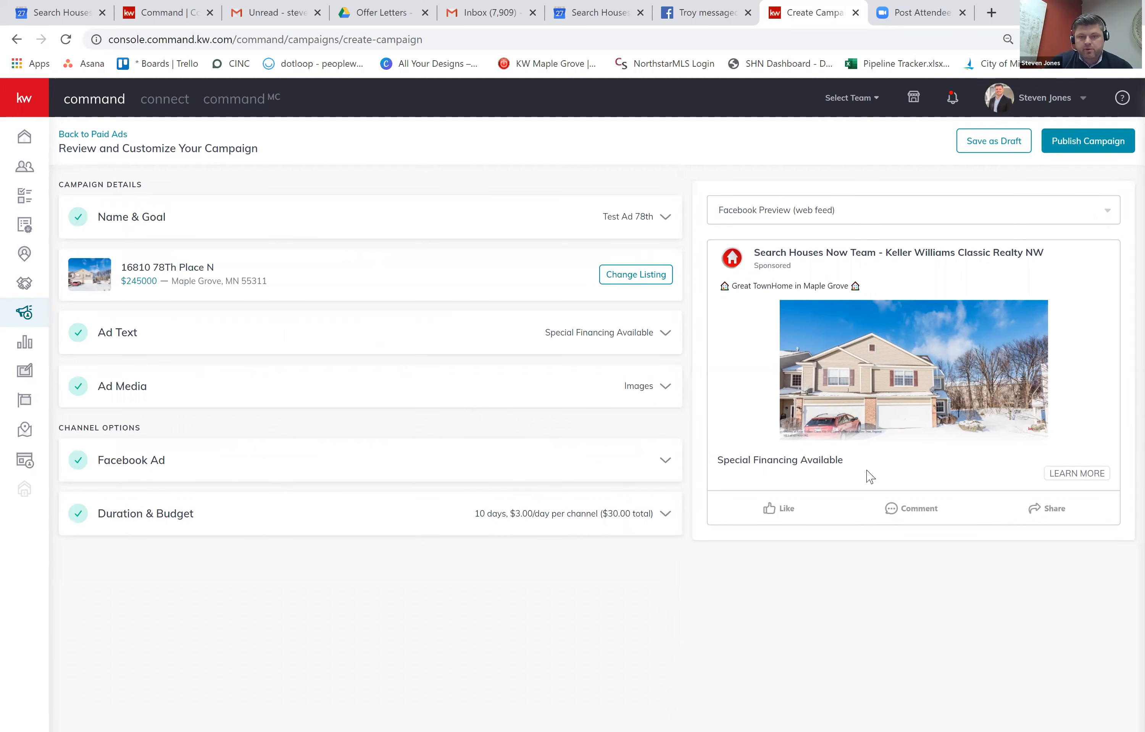
Swap the ad image for the second exterior listing photo, cropped Wide (1.91:1).
left_click(642, 389)
scroll(139, 380, "down", 2)
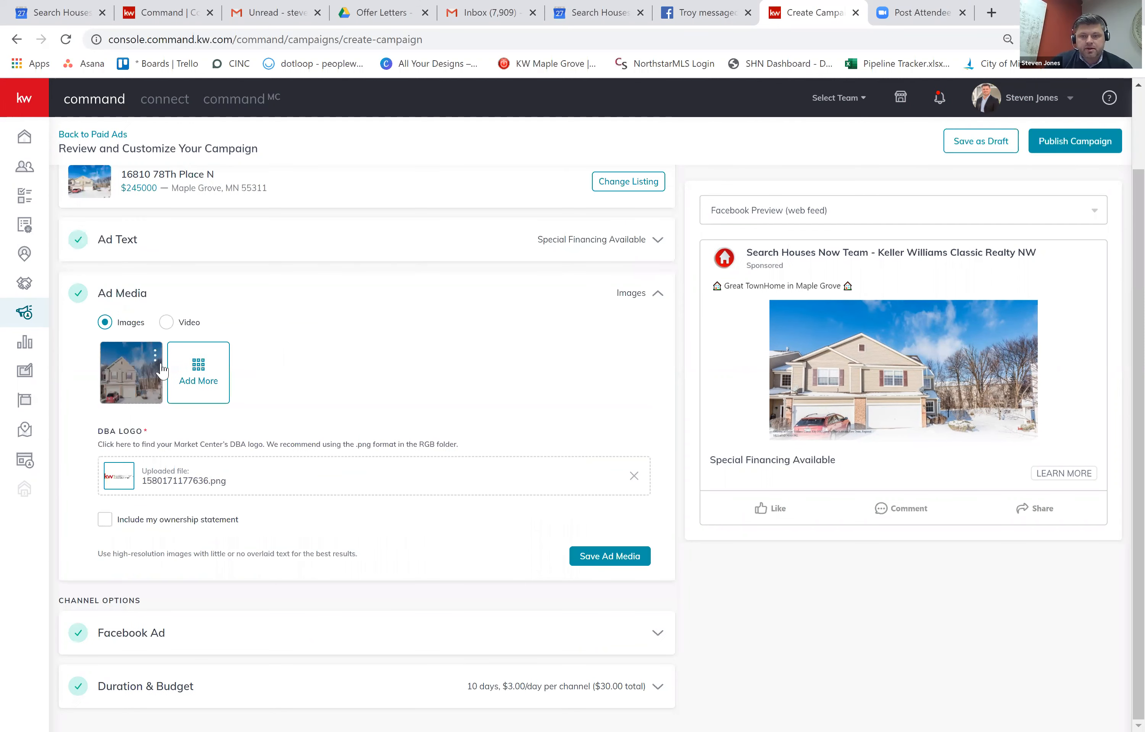
left_click(155, 355)
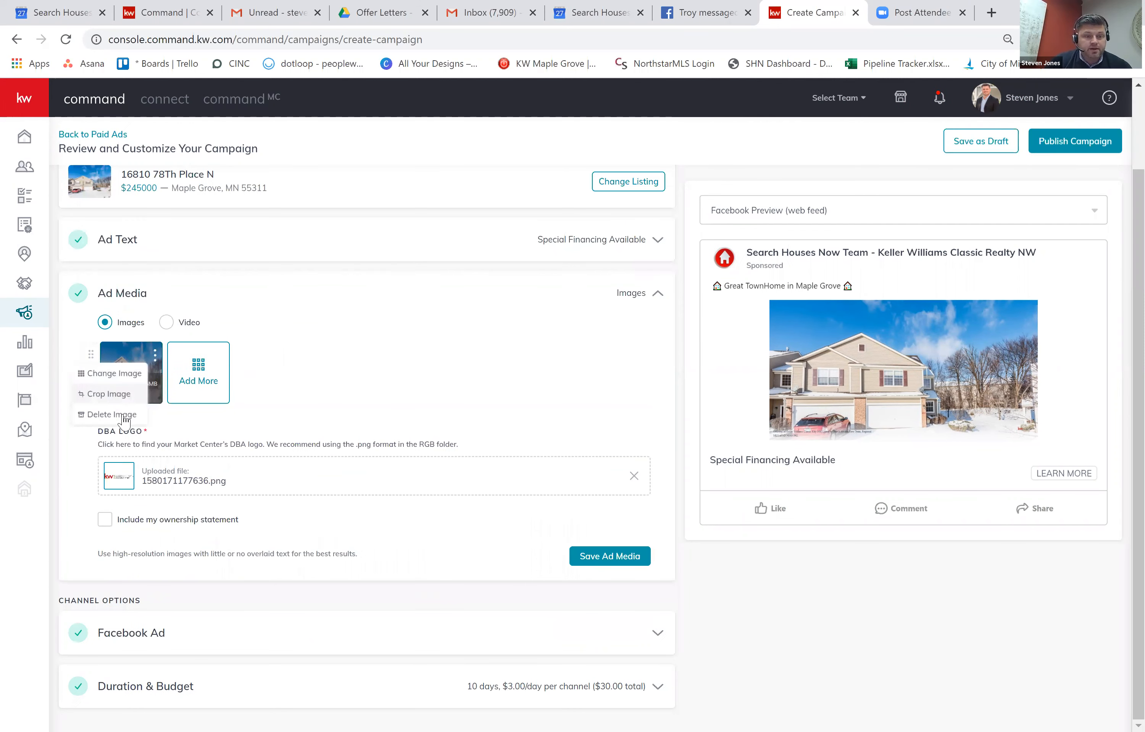
left_click(122, 416)
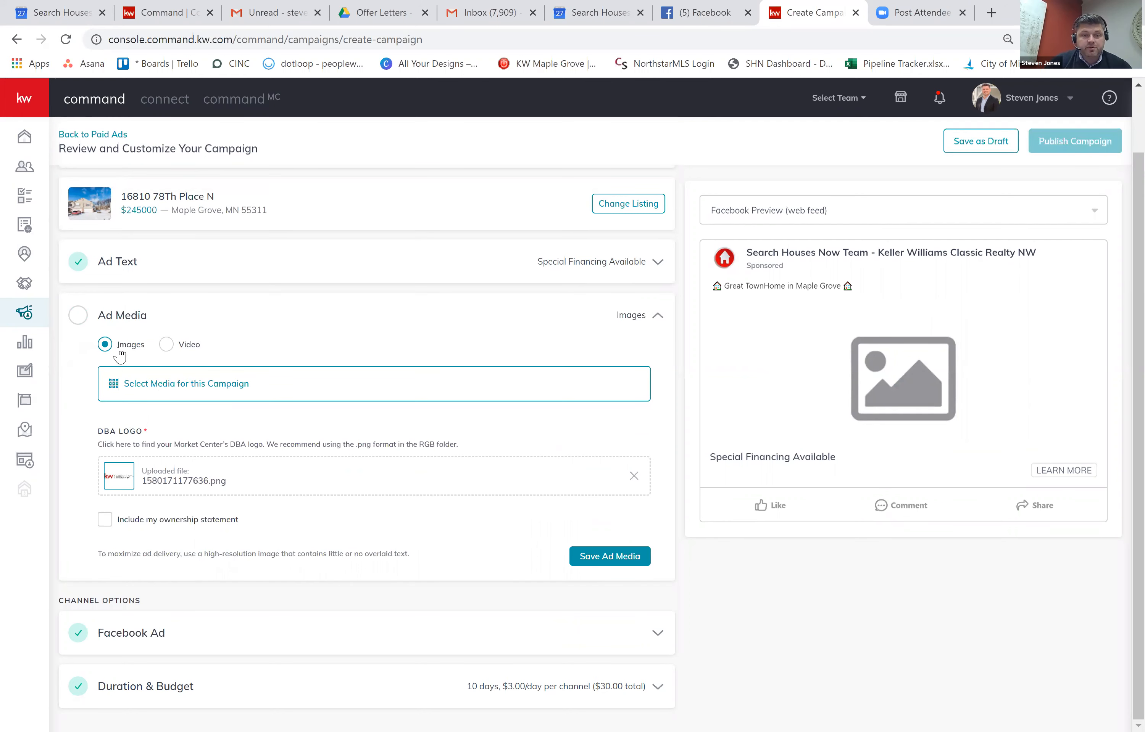
left_click(188, 394)
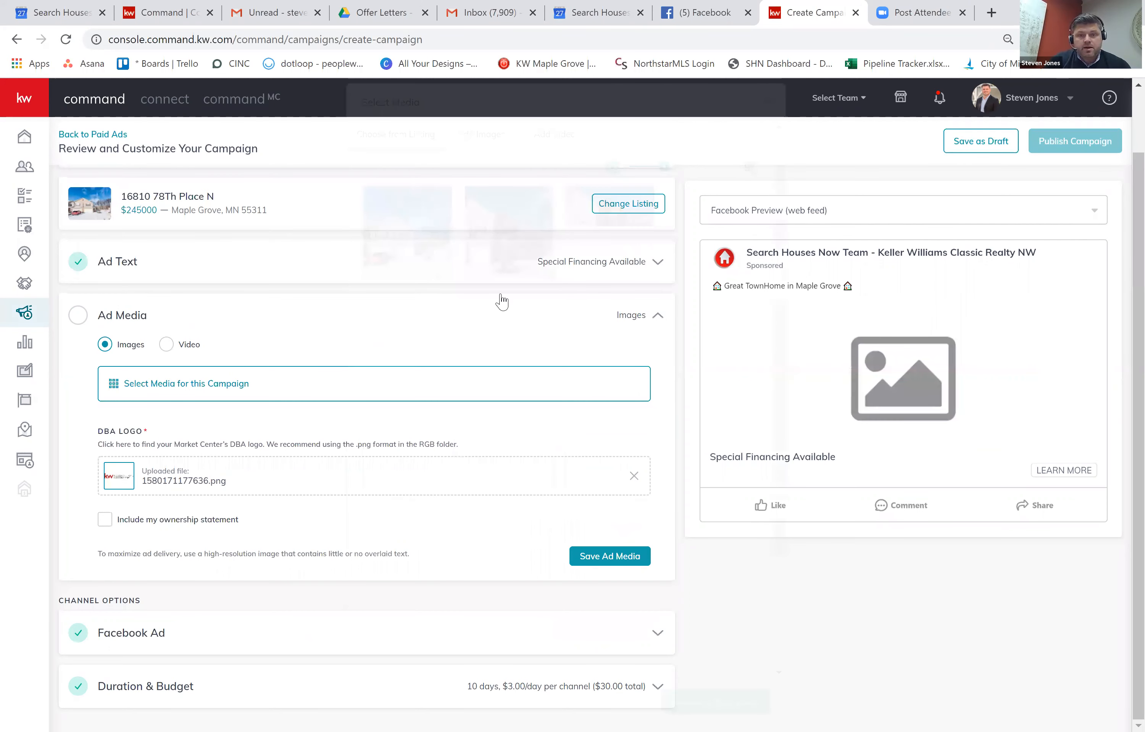
left_click(515, 247)
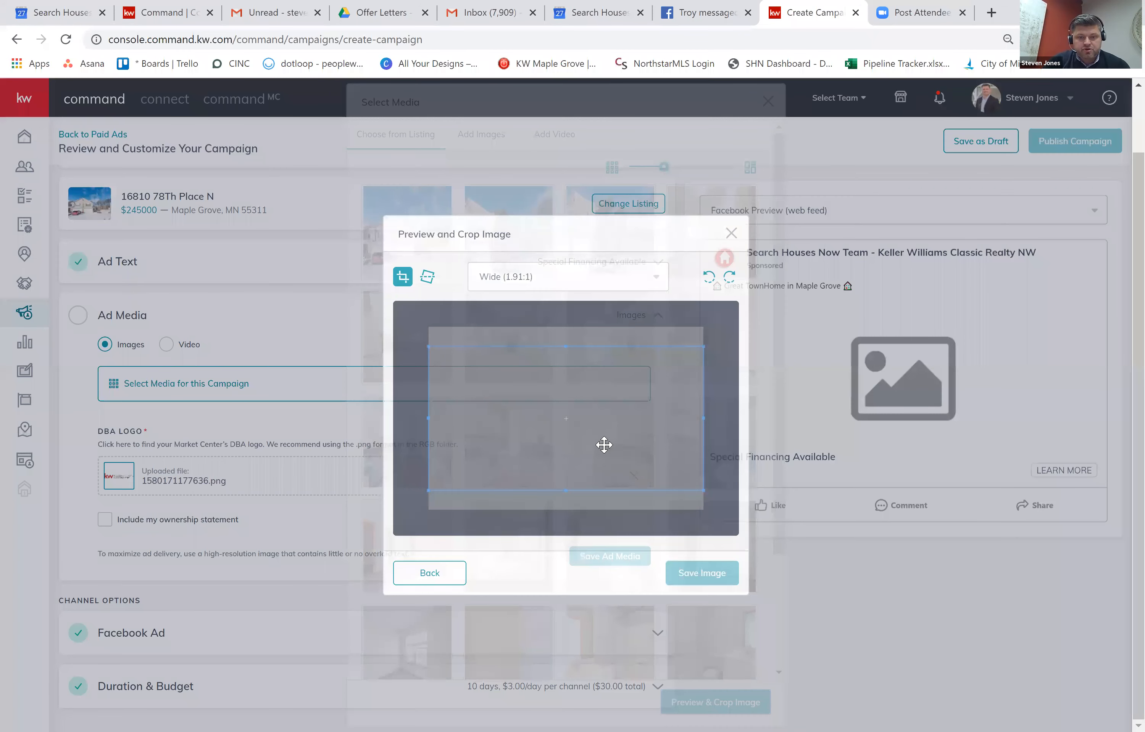
left_click_drag(603, 446, 622, 498)
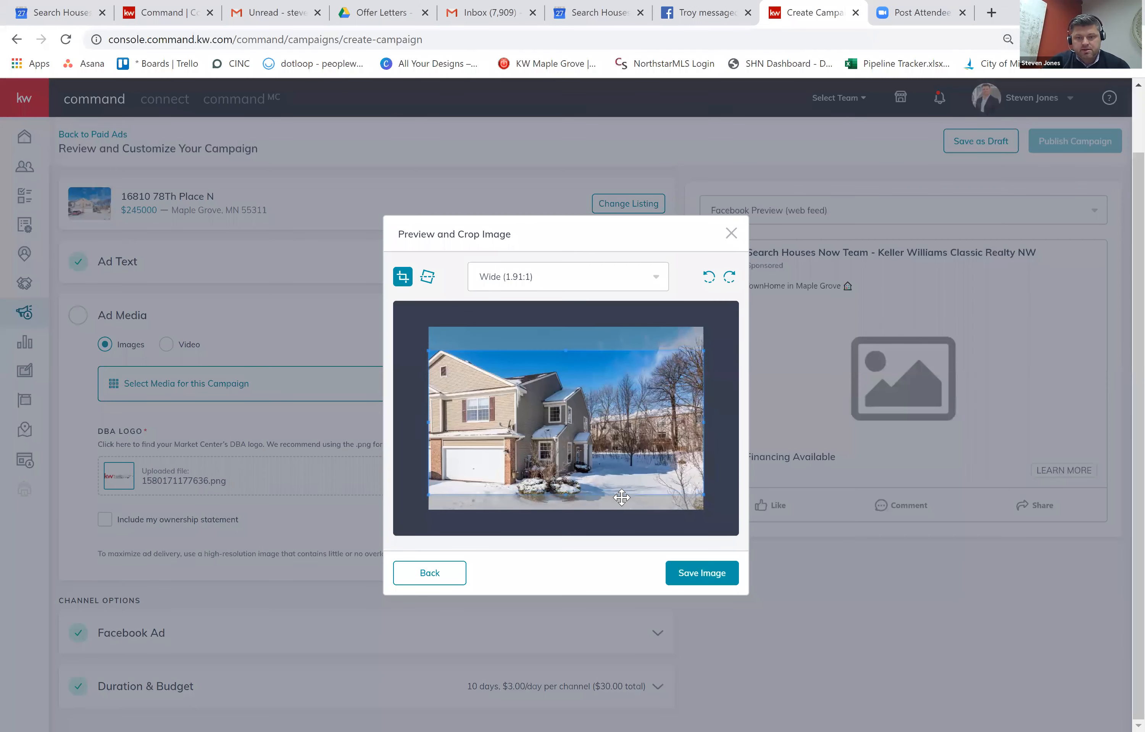
left_click(701, 572)
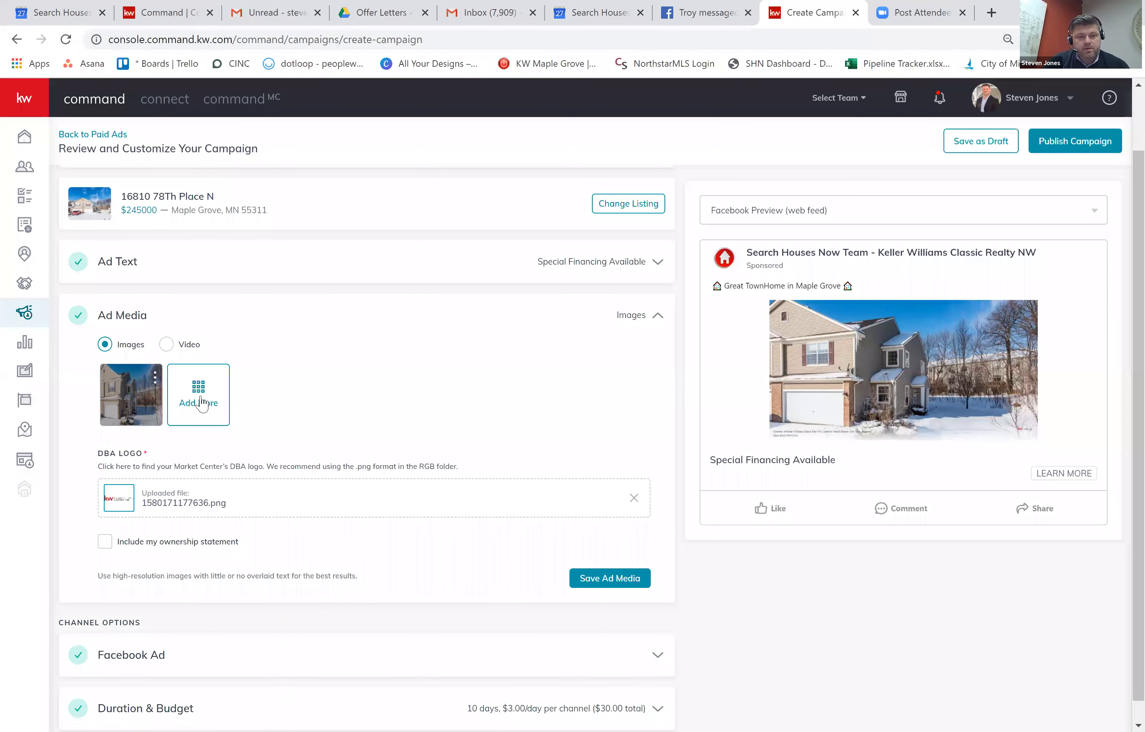
Add the fireplace living-room photo as a second ad image, making a two-image carousel.
left_click(624, 325)
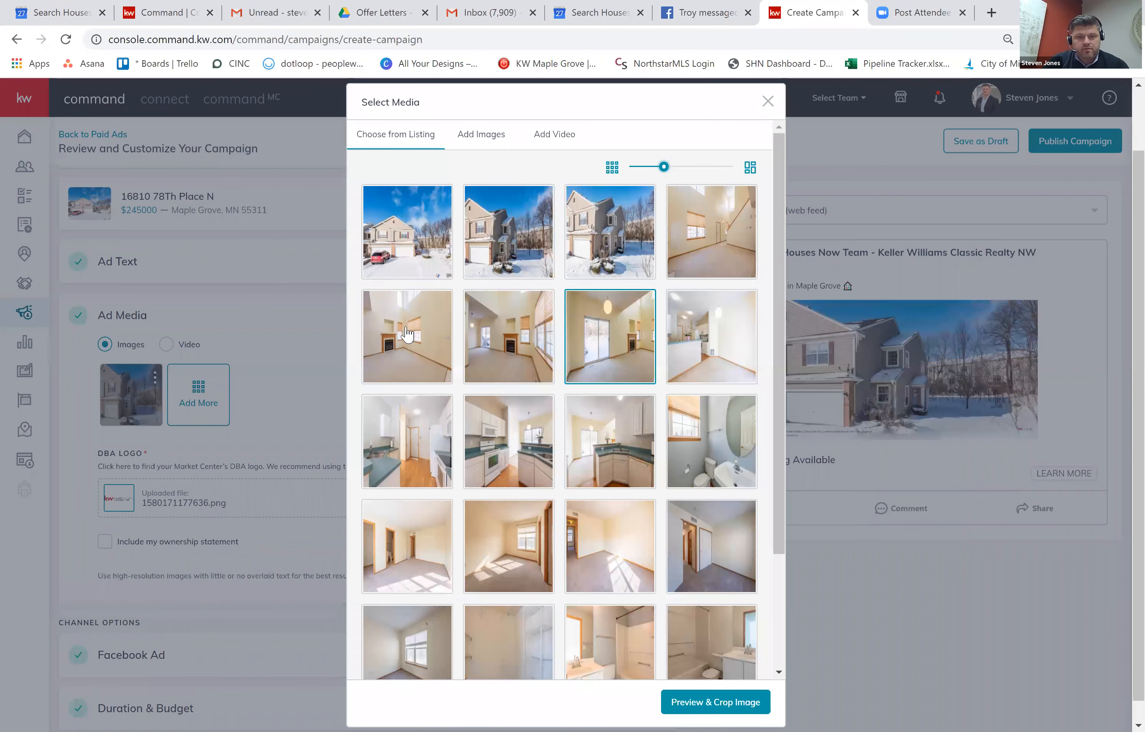
left_click(712, 705)
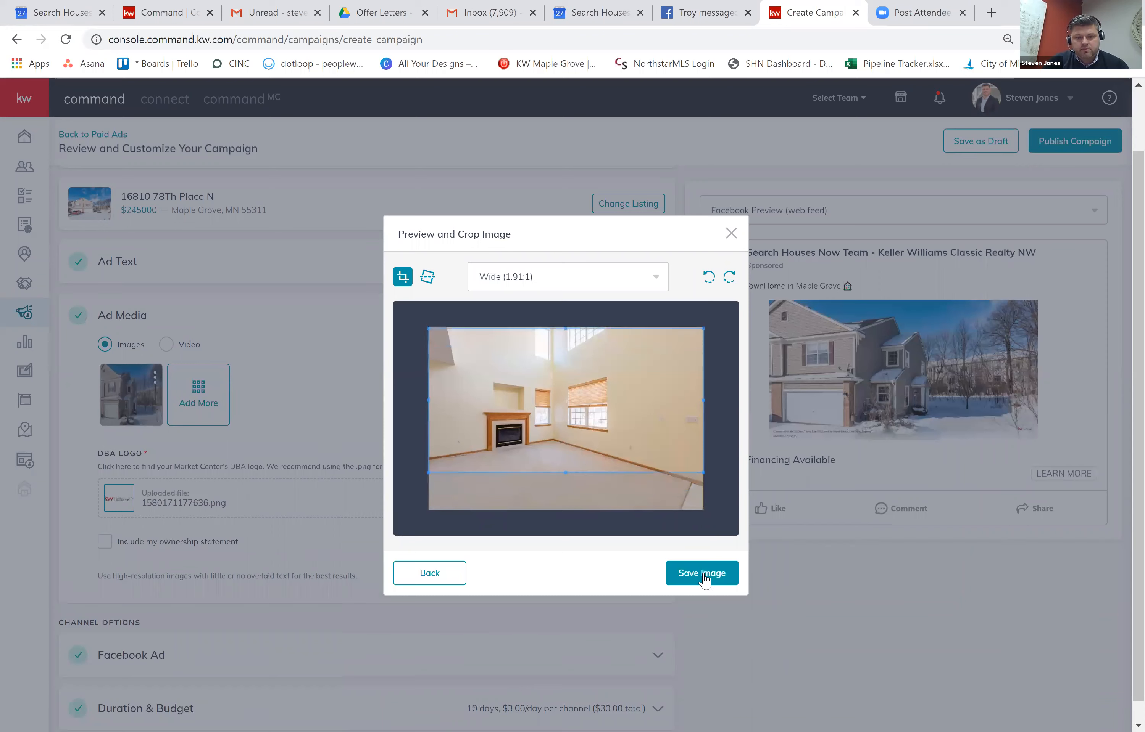
left_click(705, 574)
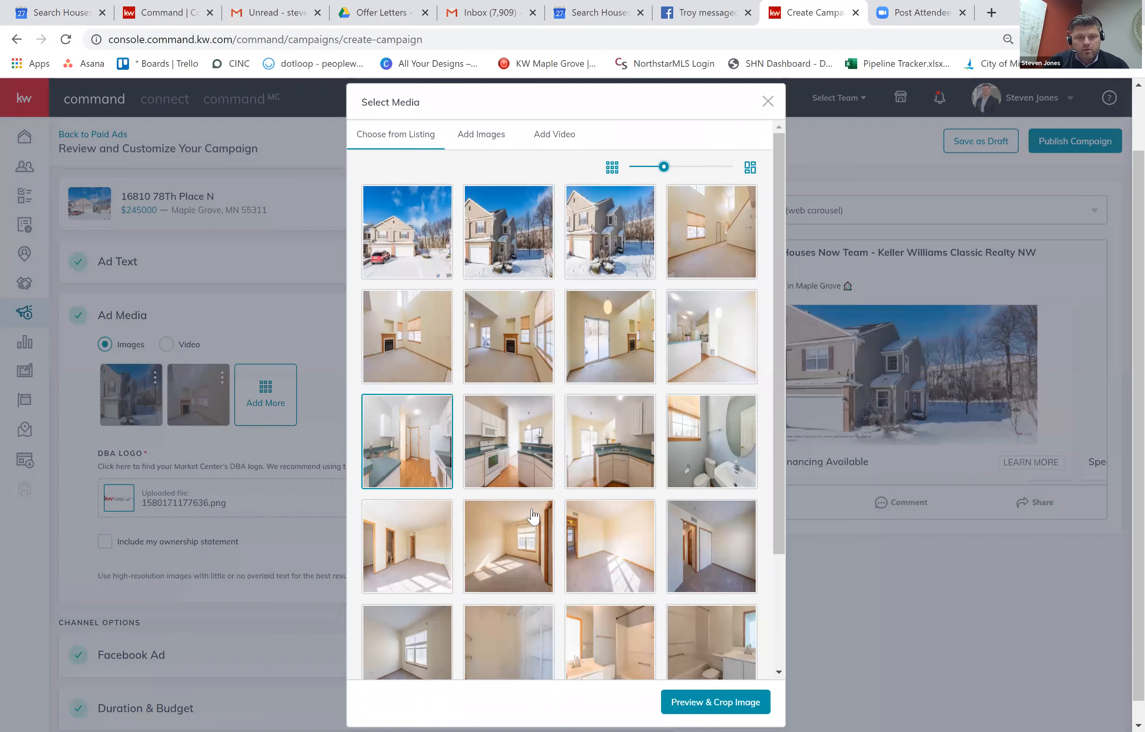
left_click(521, 457)
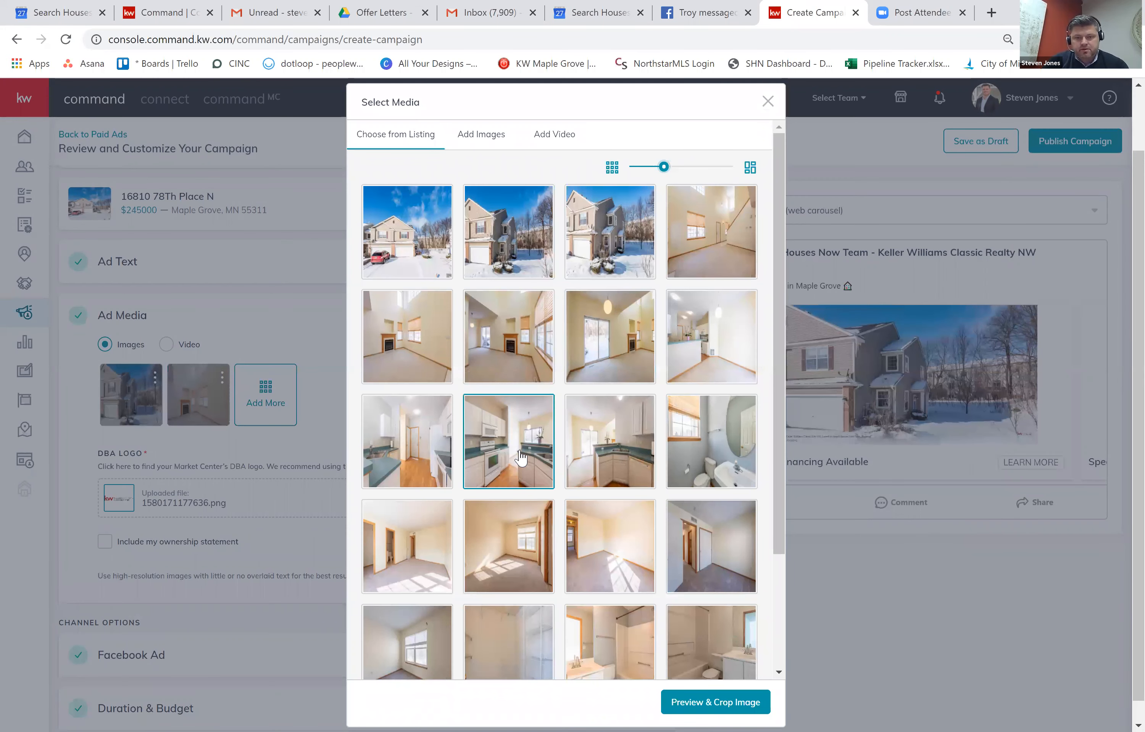
left_click(729, 709)
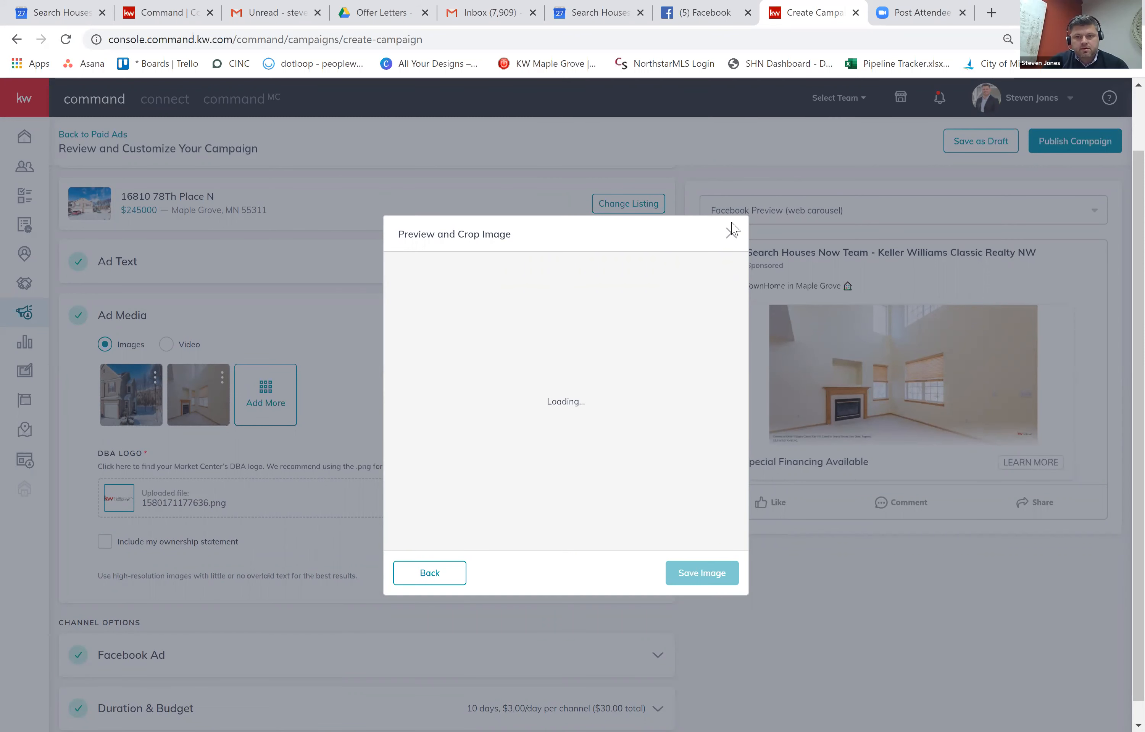
left_click(267, 396)
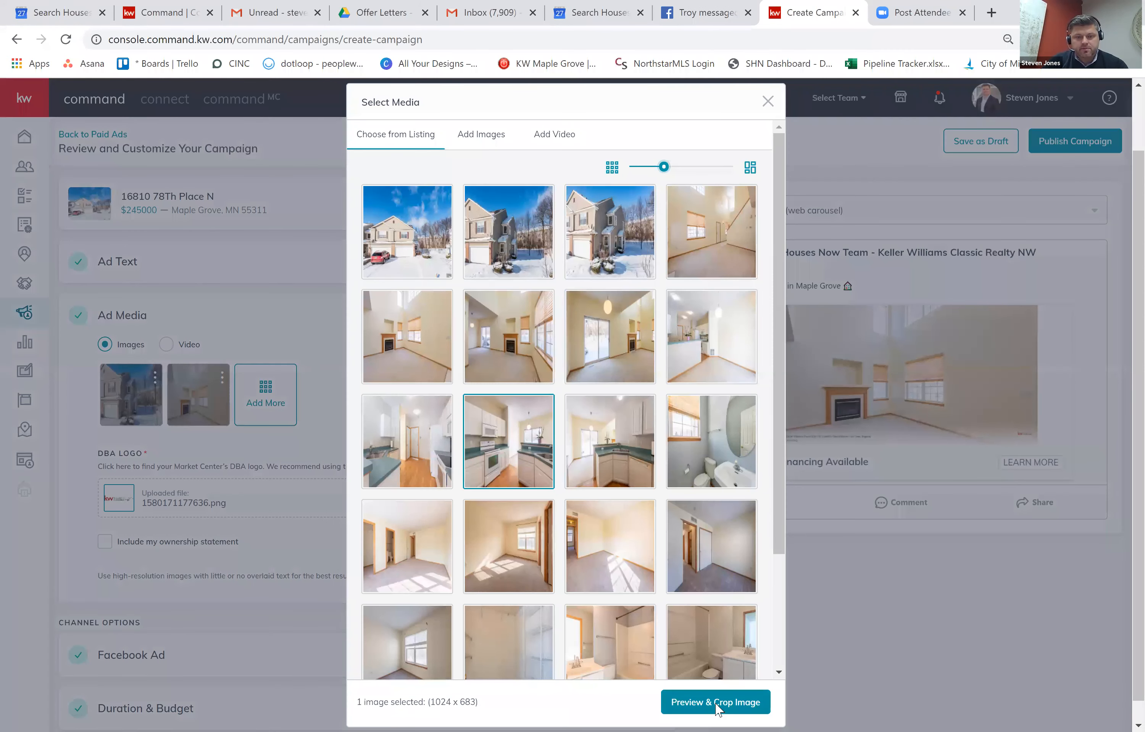
Add the kitchen photo as the third ad image and save the ad media with the ownership statement.
left_click(718, 708)
left_click(712, 579)
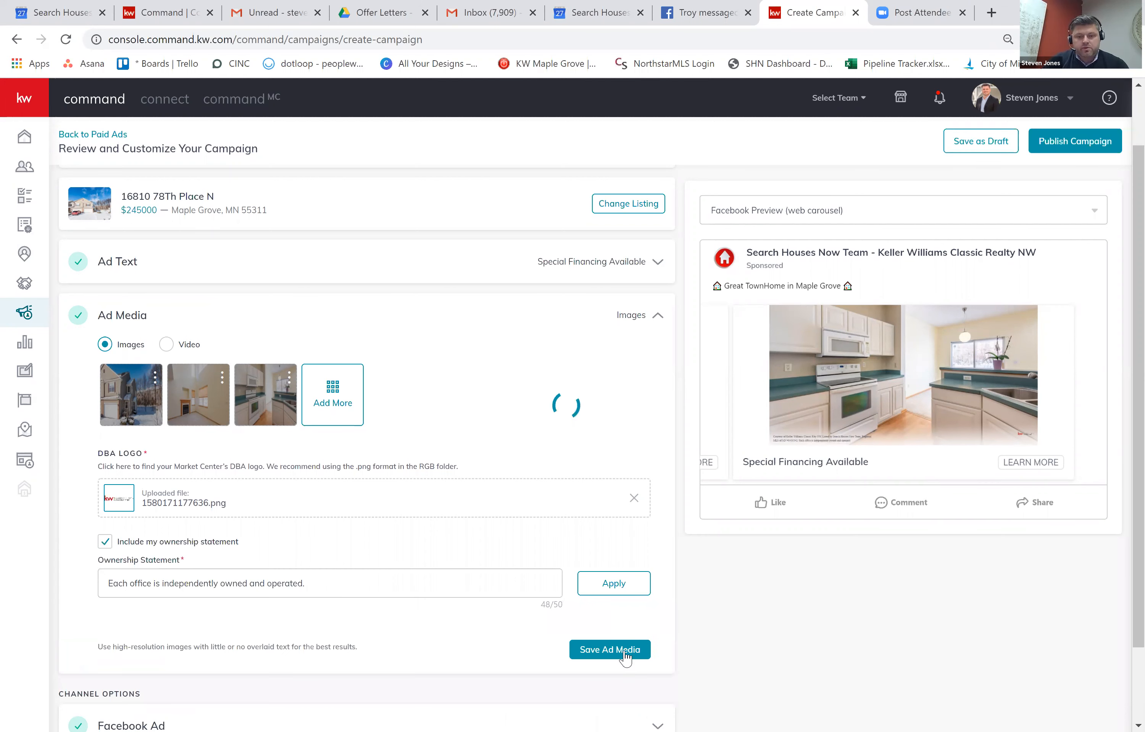
left_click(623, 654)
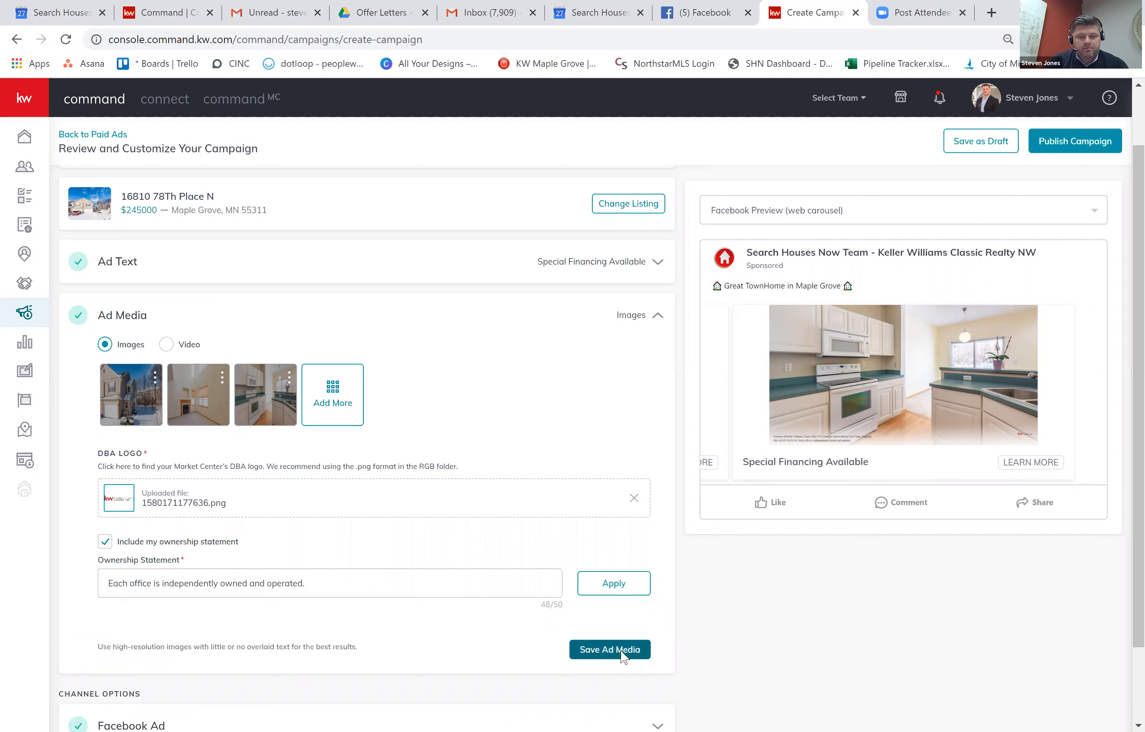
left_click(624, 329)
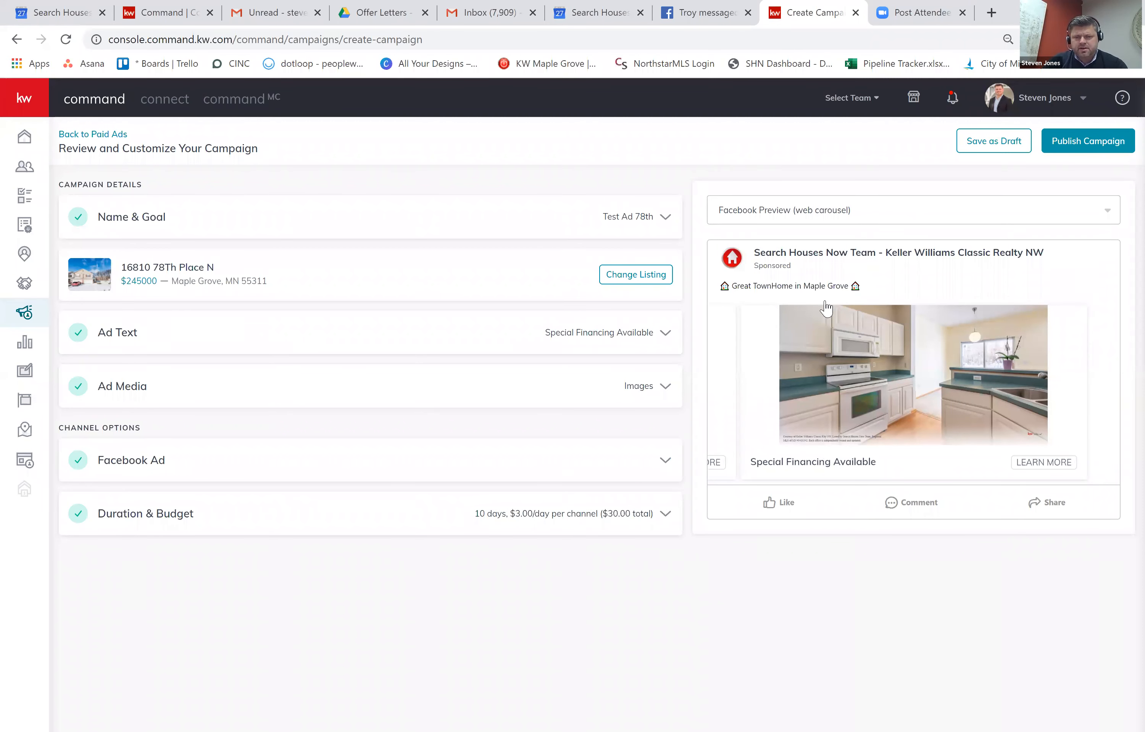
Preview the ad as an Instagram Story and a Facebook mobile carousel, then publish the campaign.
left_click(837, 211)
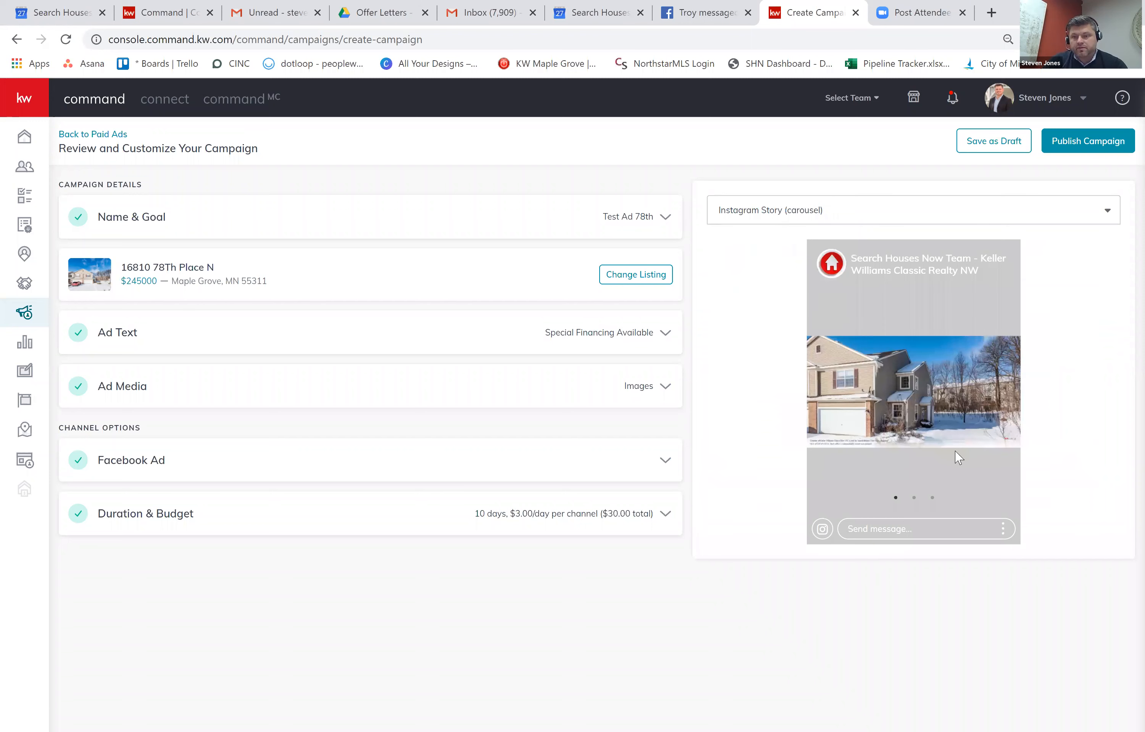
left_click(813, 220)
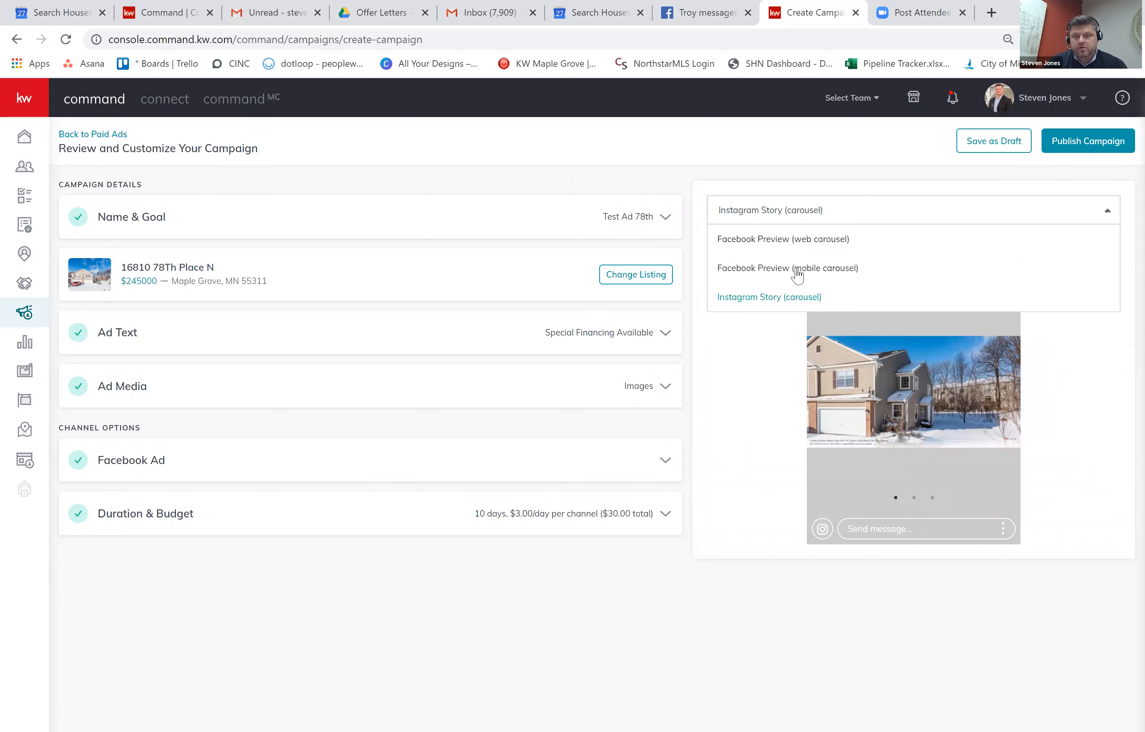
left_click(827, 269)
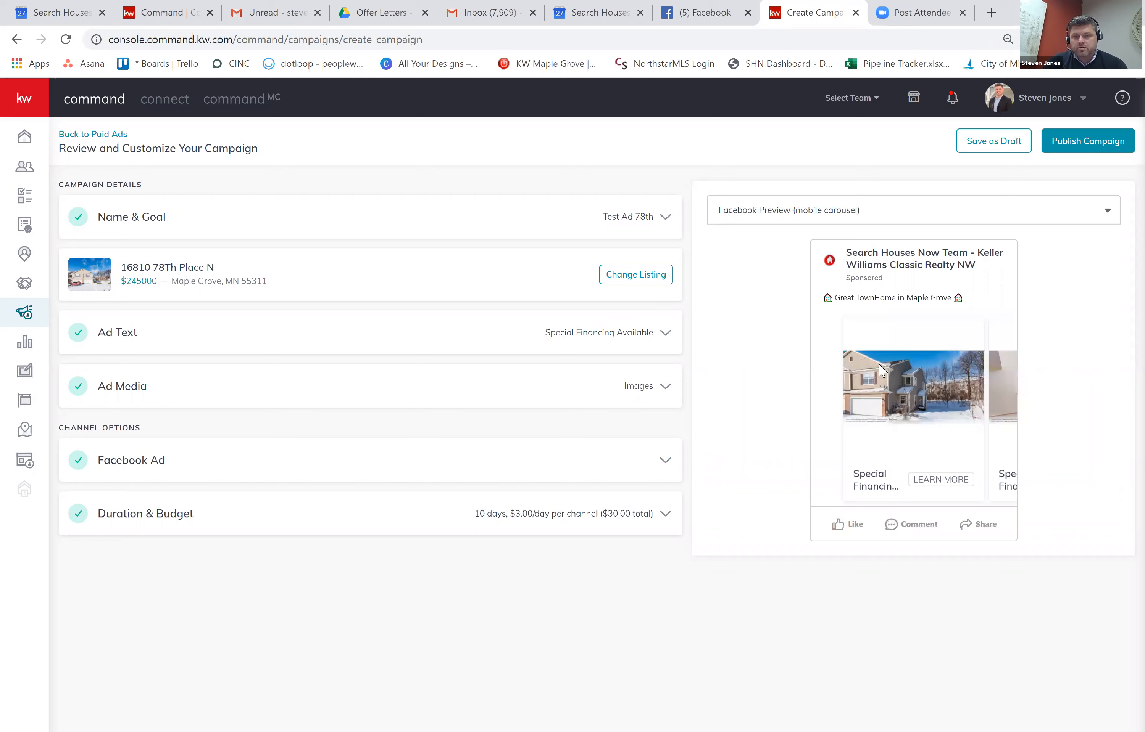
left_click(1102, 142)
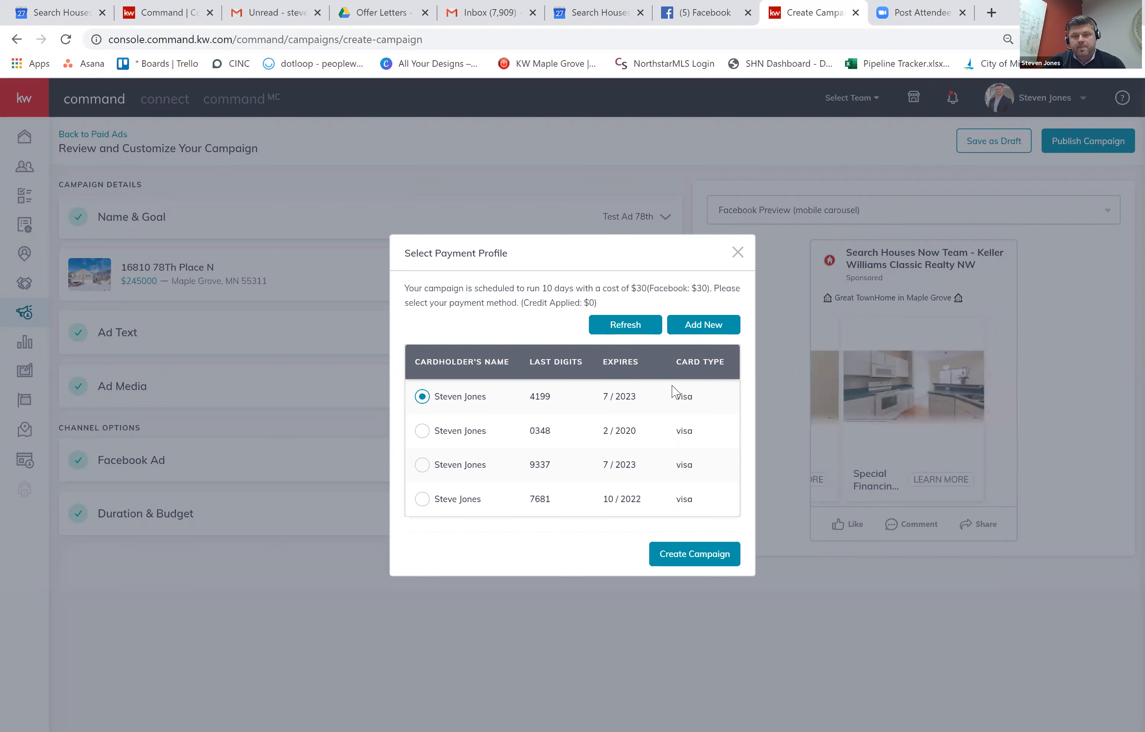
Dismiss the payment profile dialog and leave the page without saving the test campaign.
left_click(739, 255)
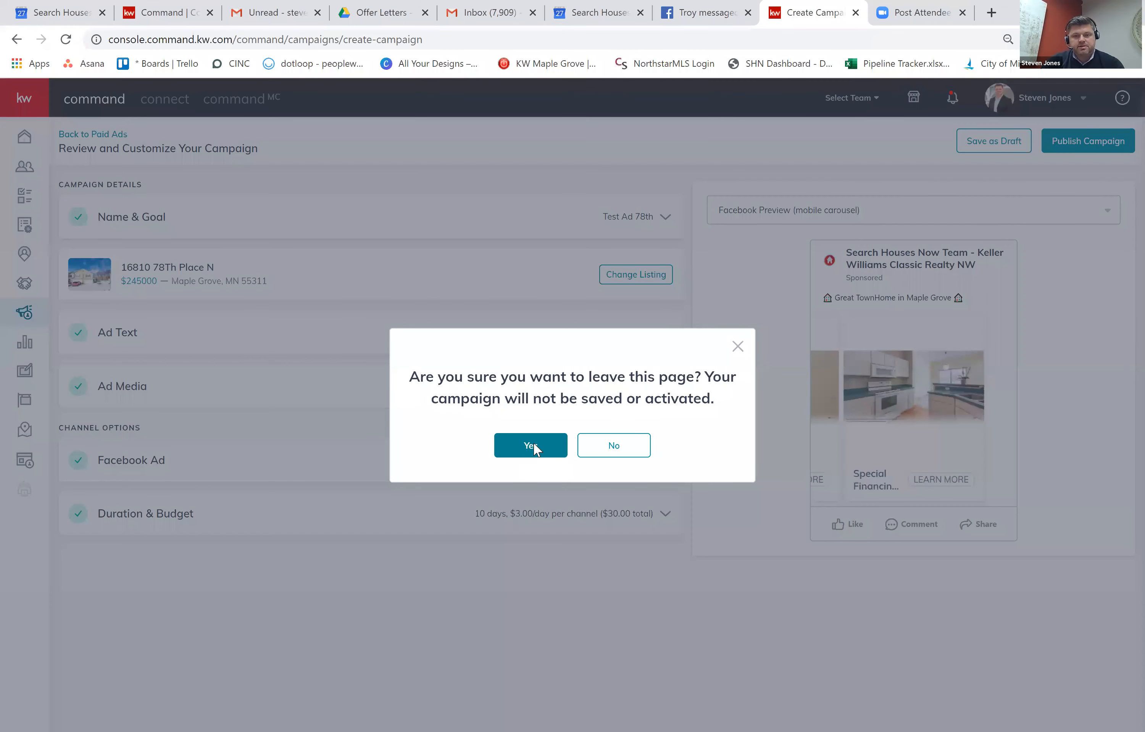
left_click(532, 447)
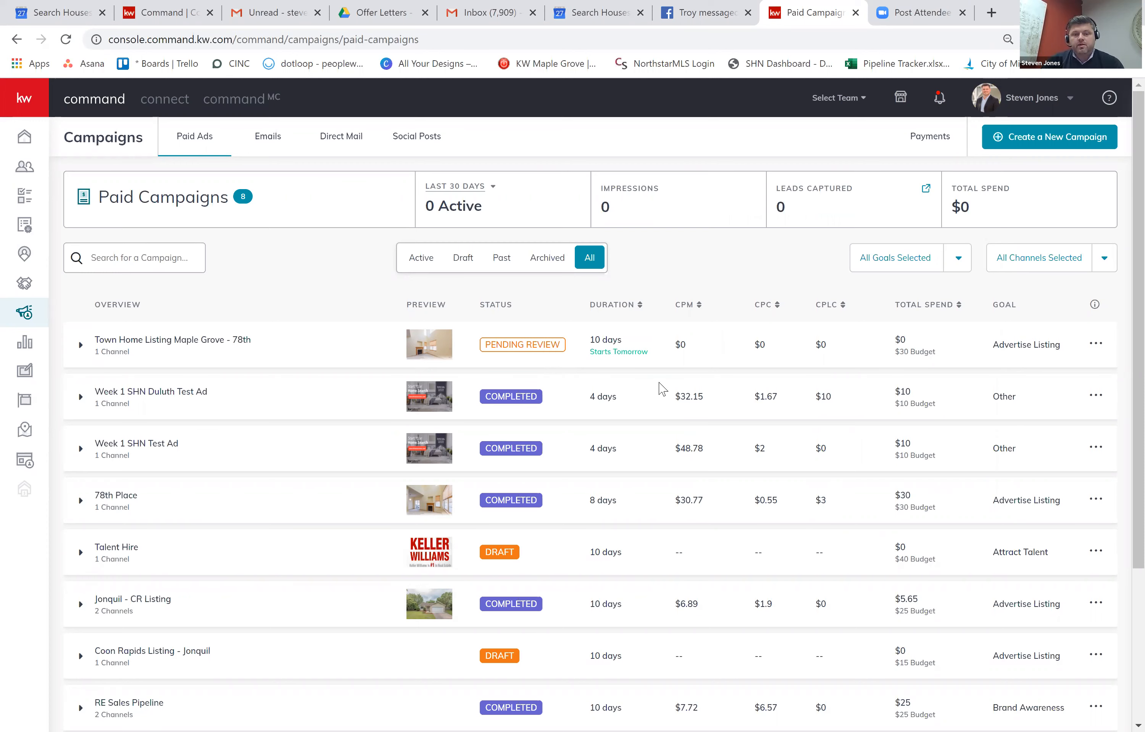
Expand the pending Maple Grove 78th campaign row to view its channels.
left_click(570, 359)
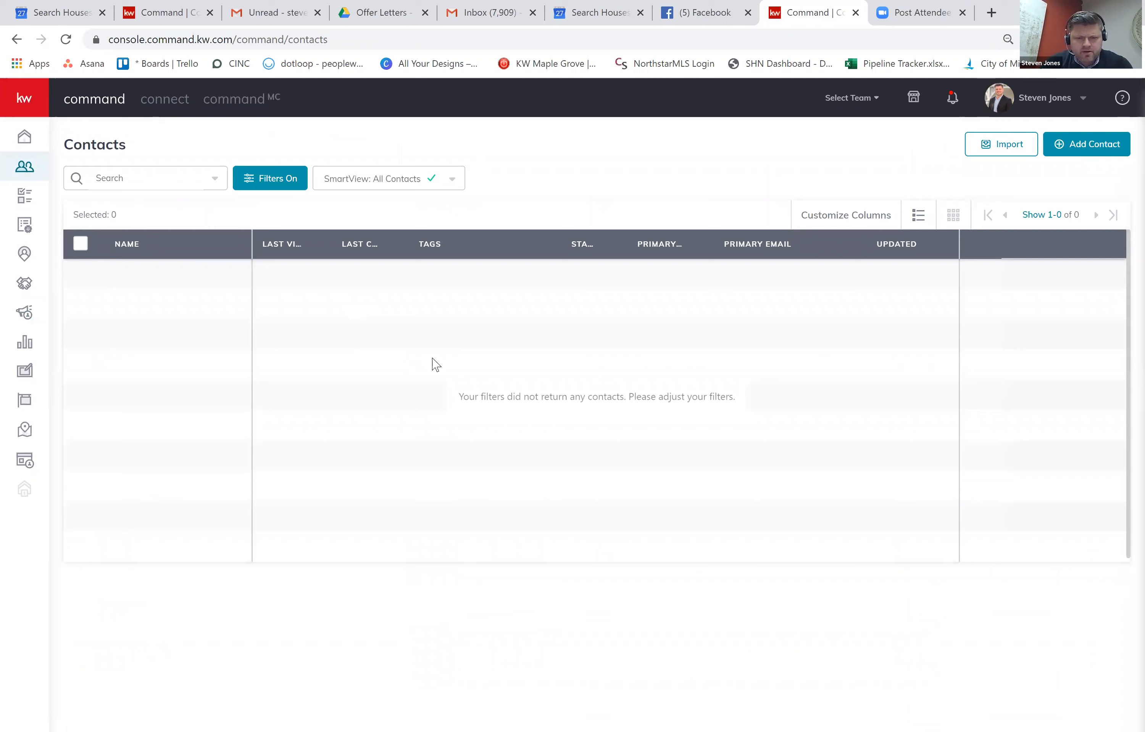
Filter contacts to Leads Only, Ownership 'Owned by me' and Ownership Type 'Owned'.
left_click(276, 191)
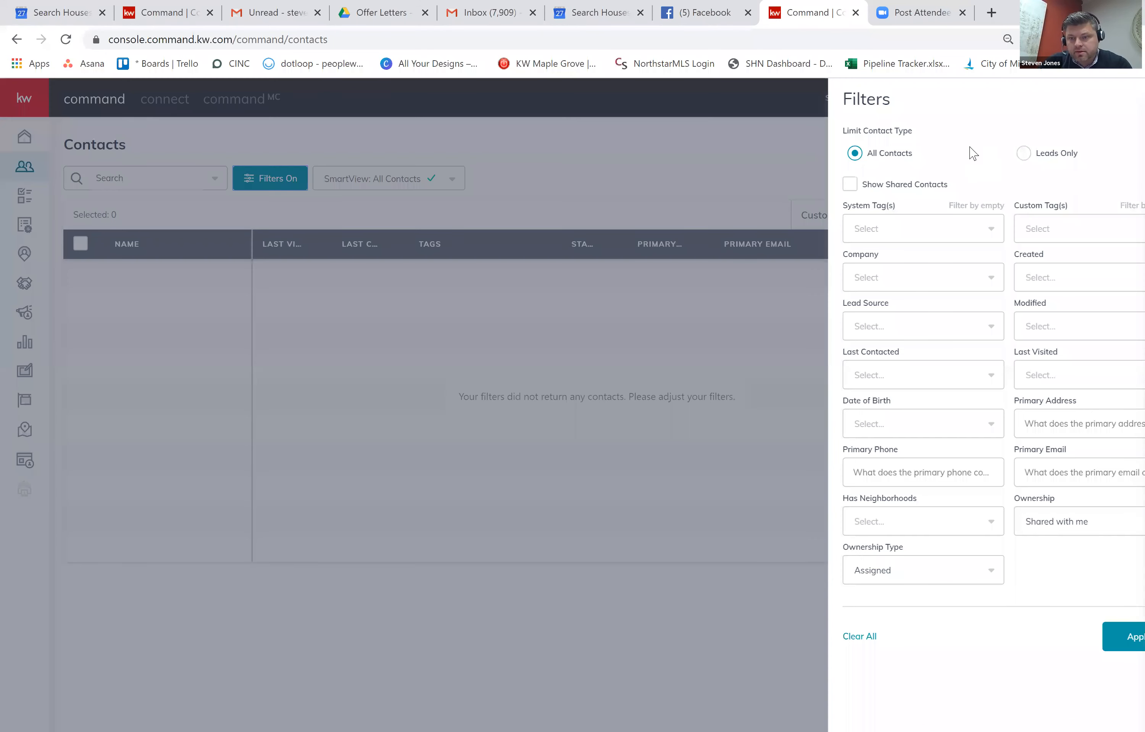
left_click(1006, 553)
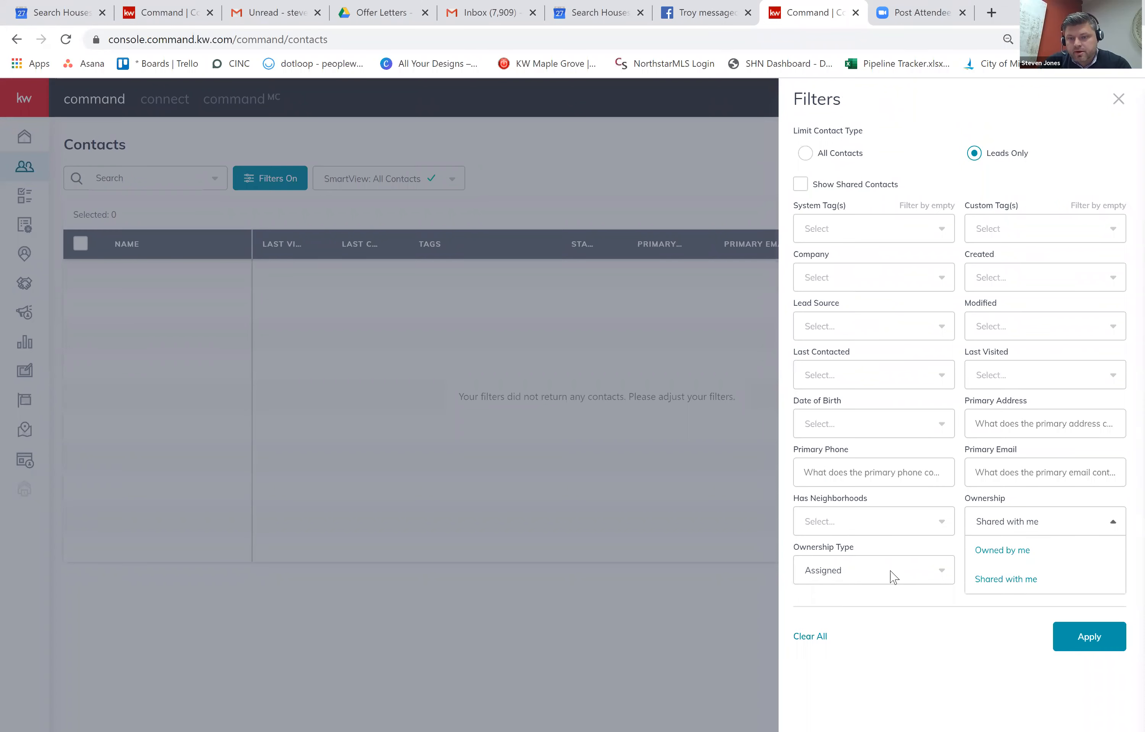
left_click(891, 577)
left_click(895, 628)
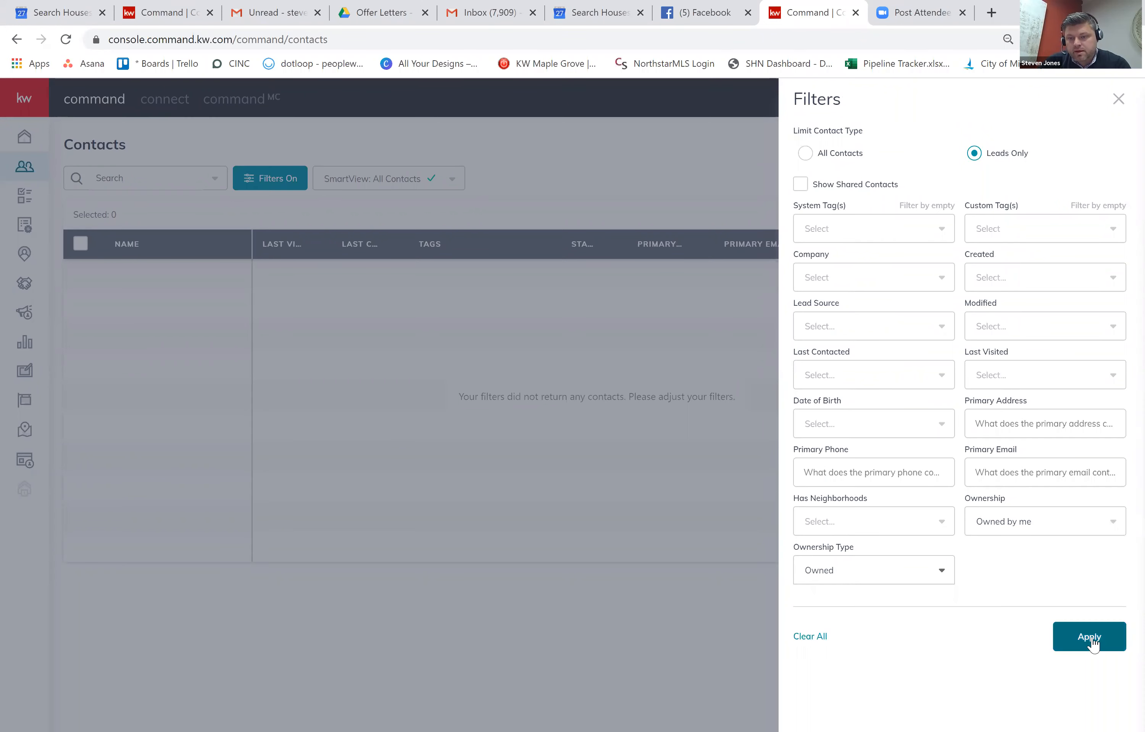
left_click(1088, 637)
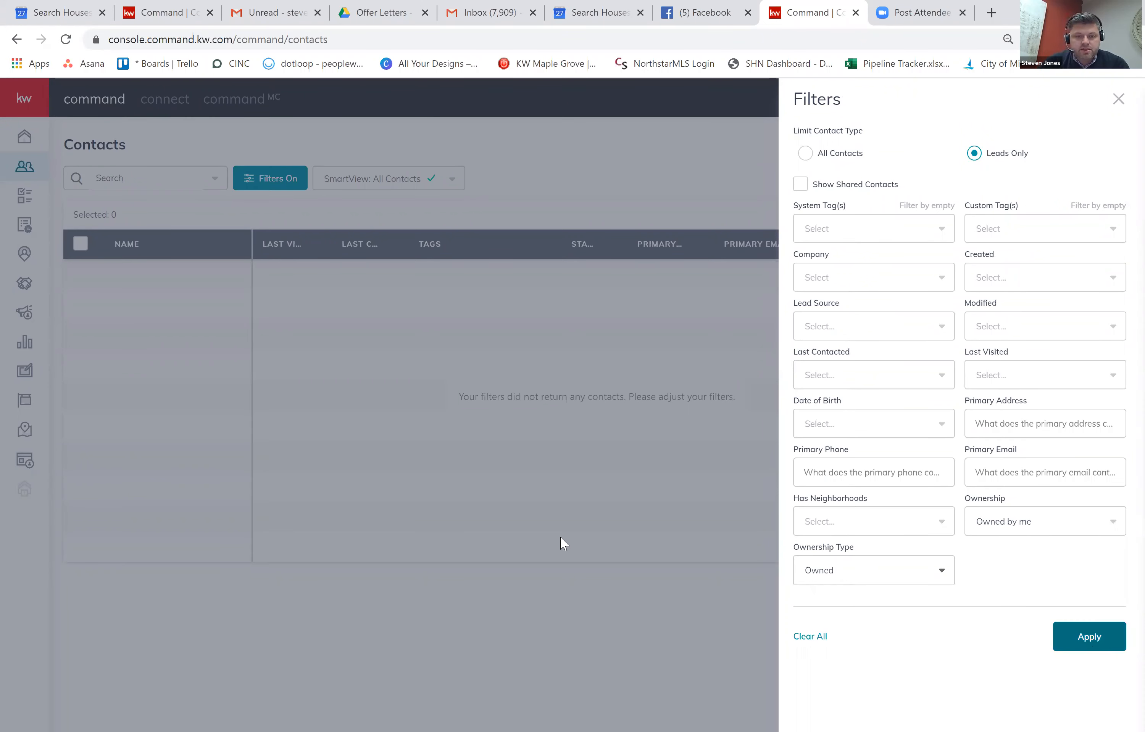